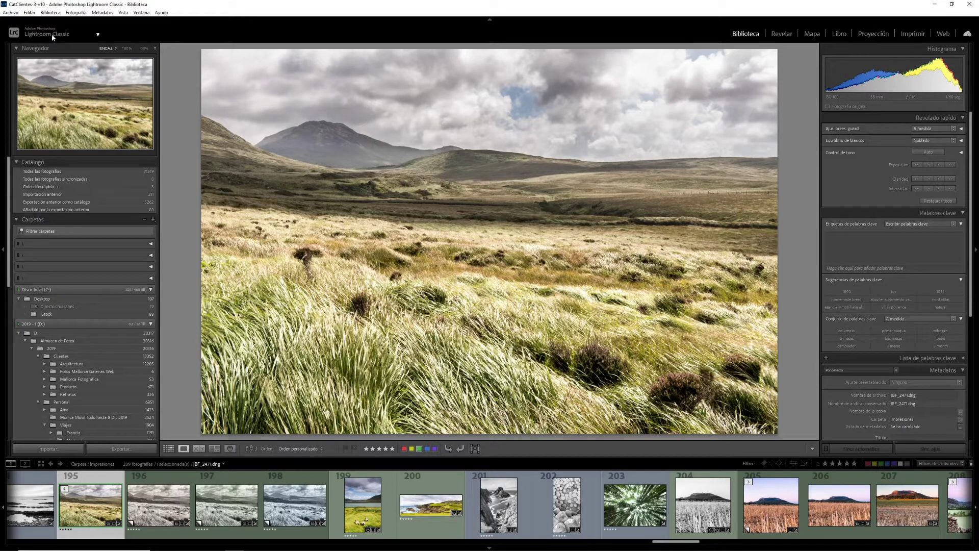
Switch the identity plate to the Personalizado custom logo and open Editar placa de identidad
click(97, 34)
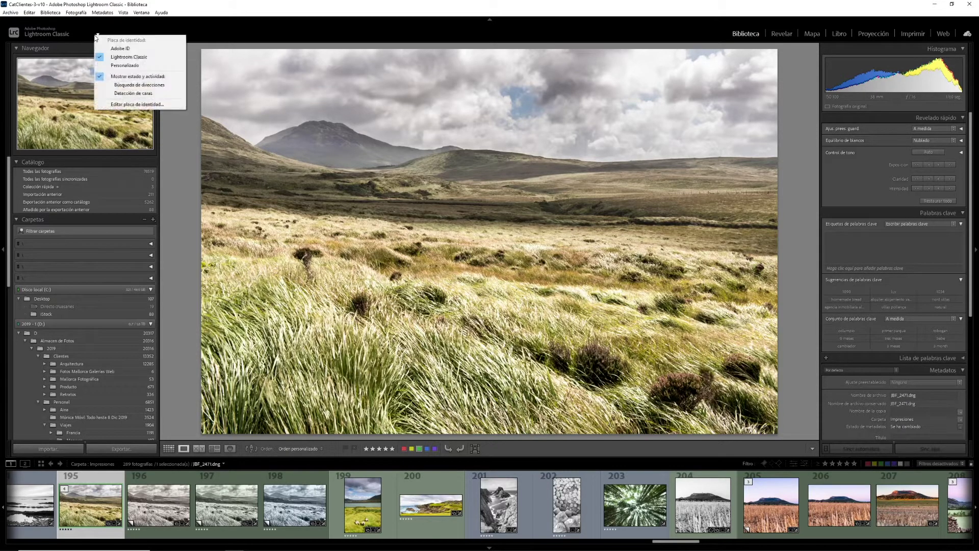
click(123, 49)
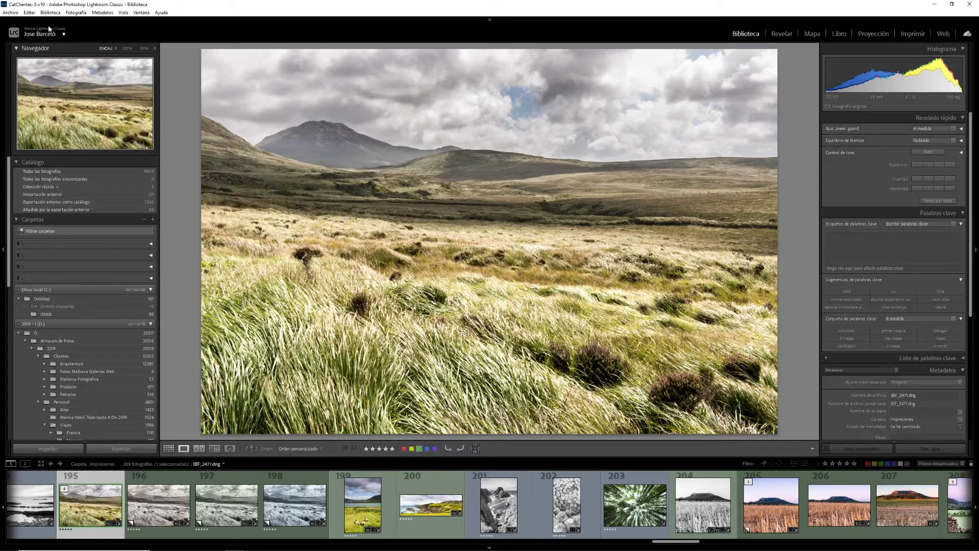
click(64, 35)
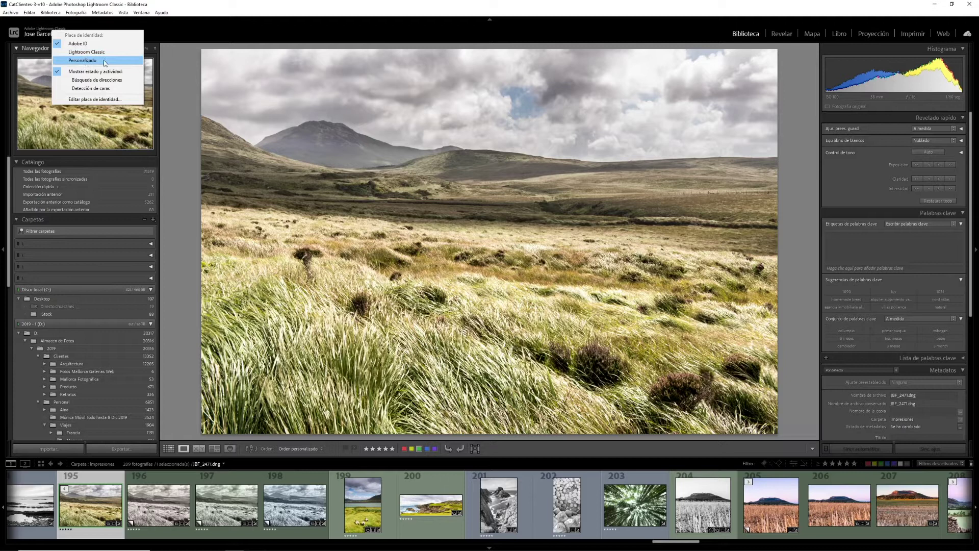
click(104, 63)
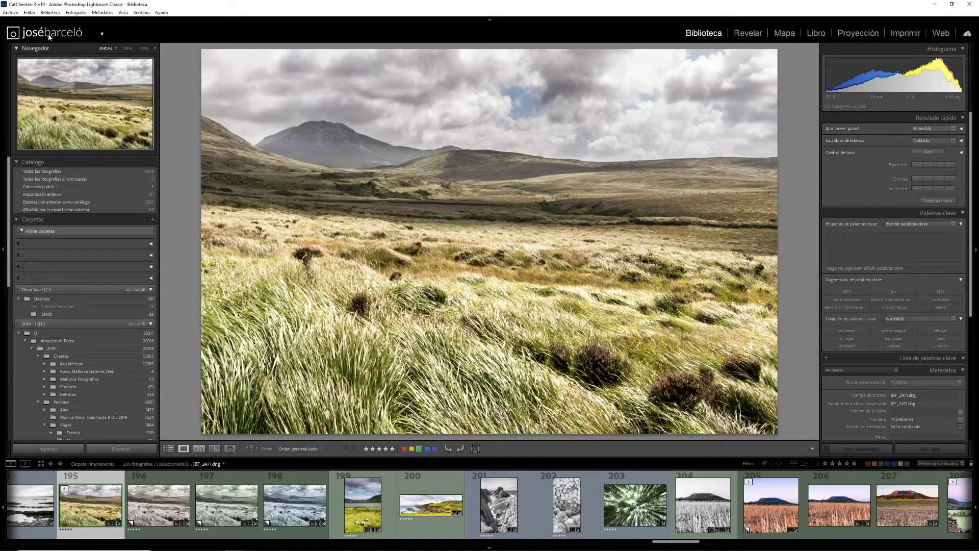
right_click(49, 36)
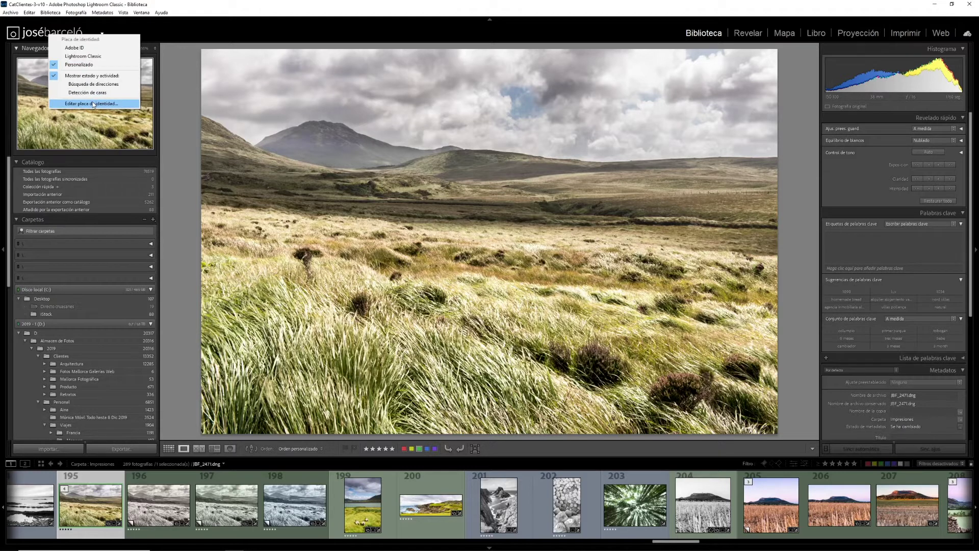
click(94, 104)
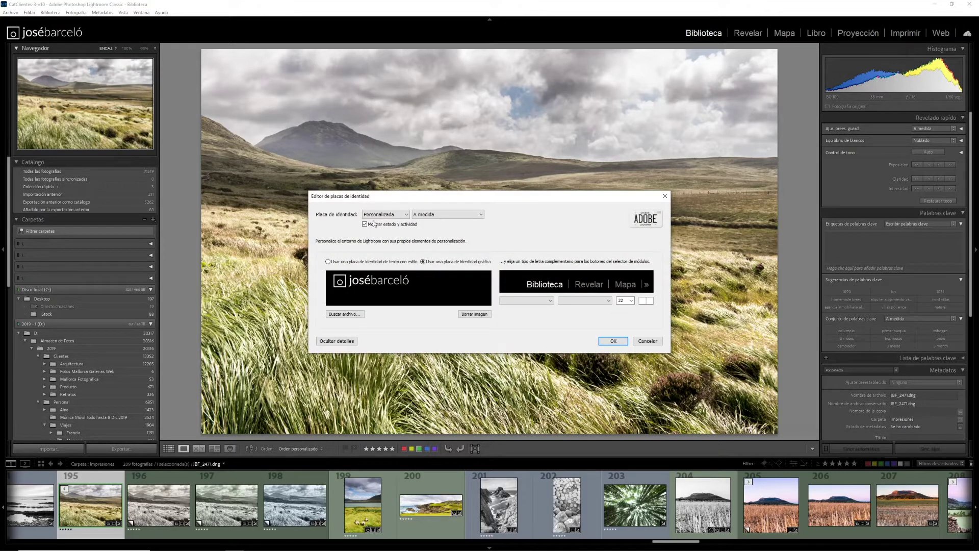
Try a styled text identity plate reading 'Placa TExto', then return to the graphical plate option
click(343, 264)
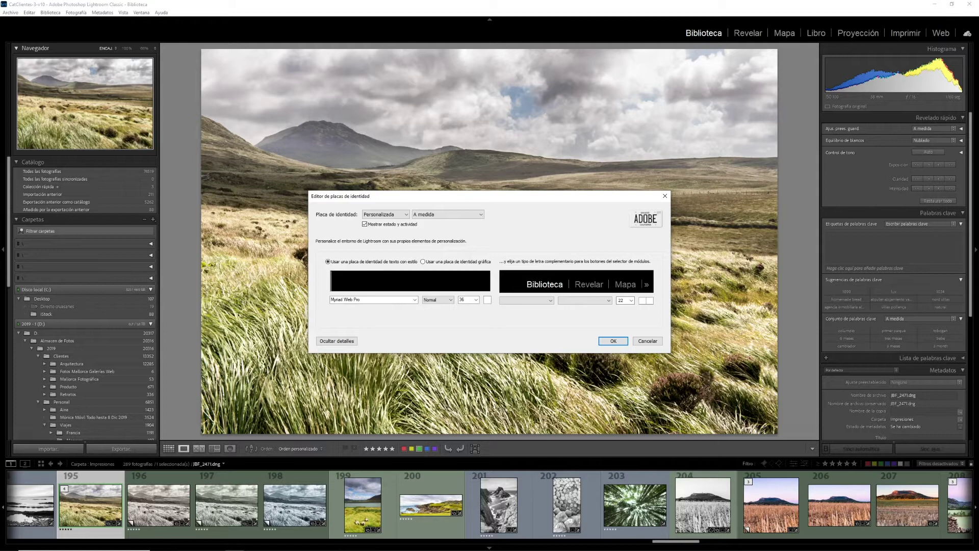
text(Placa TExto)
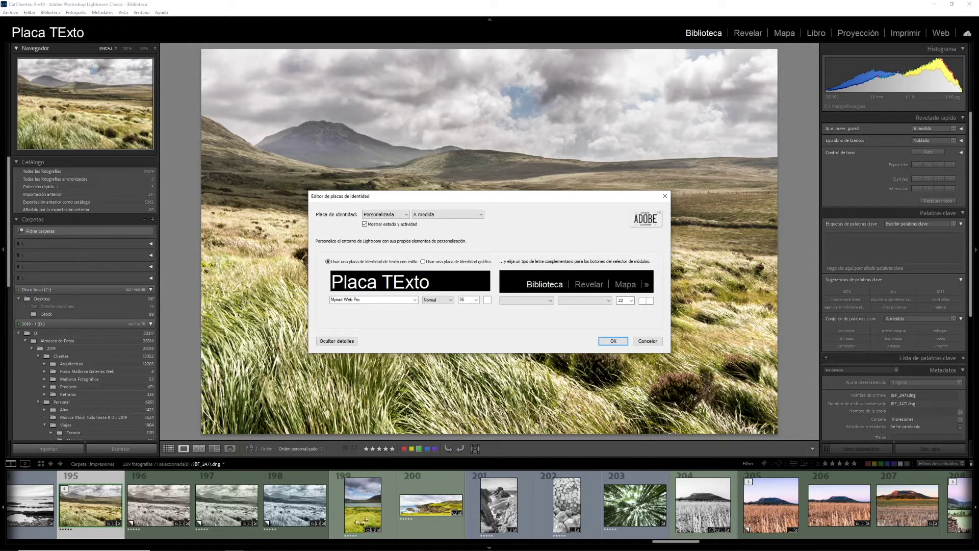
click(442, 263)
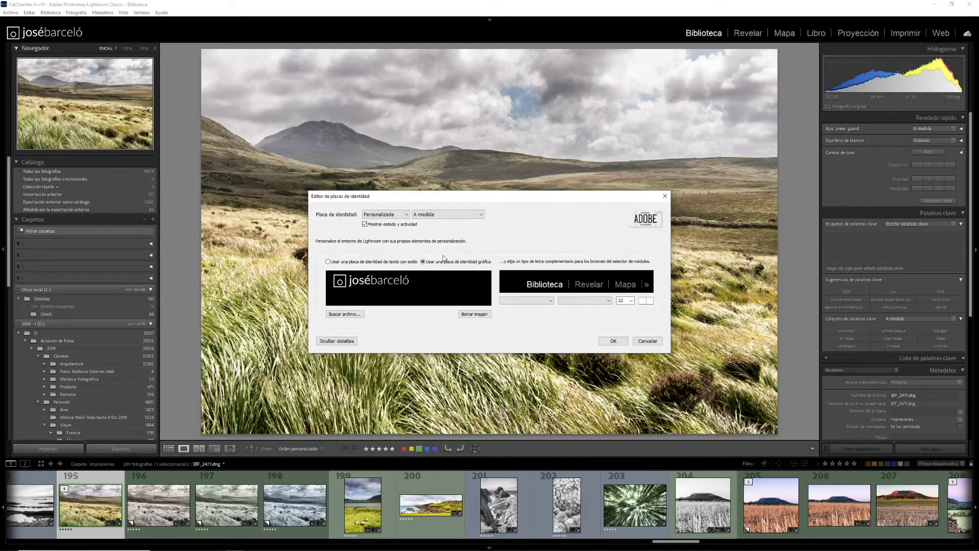
Load a logo image from the Logos folder into the graphical identity plate
click(356, 314)
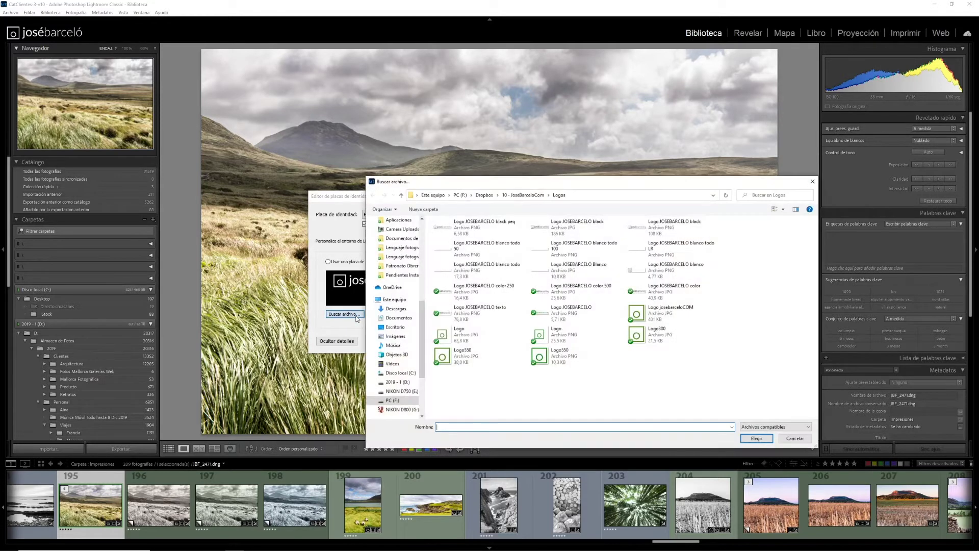
double_click(559, 274)
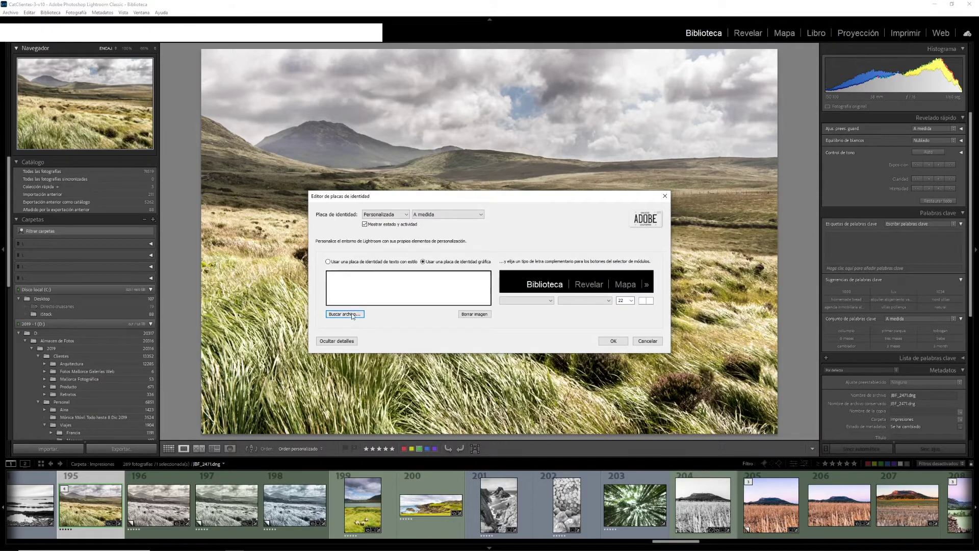
click(352, 314)
double_click(642, 249)
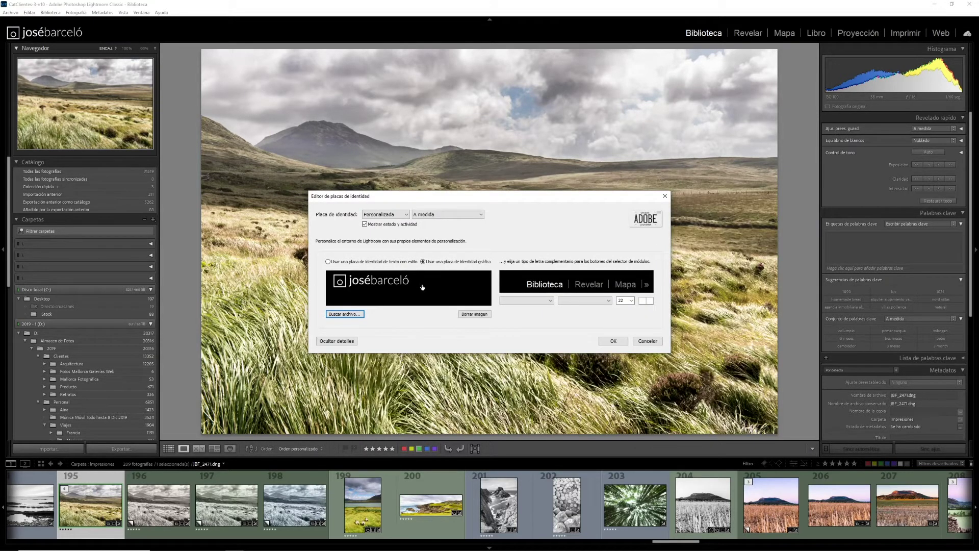
click(345, 314)
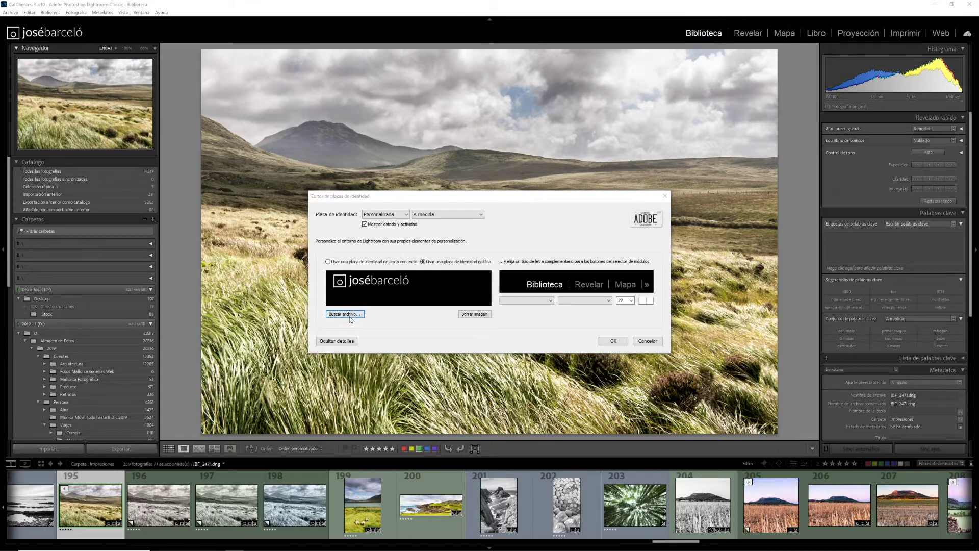
double_click(485, 252)
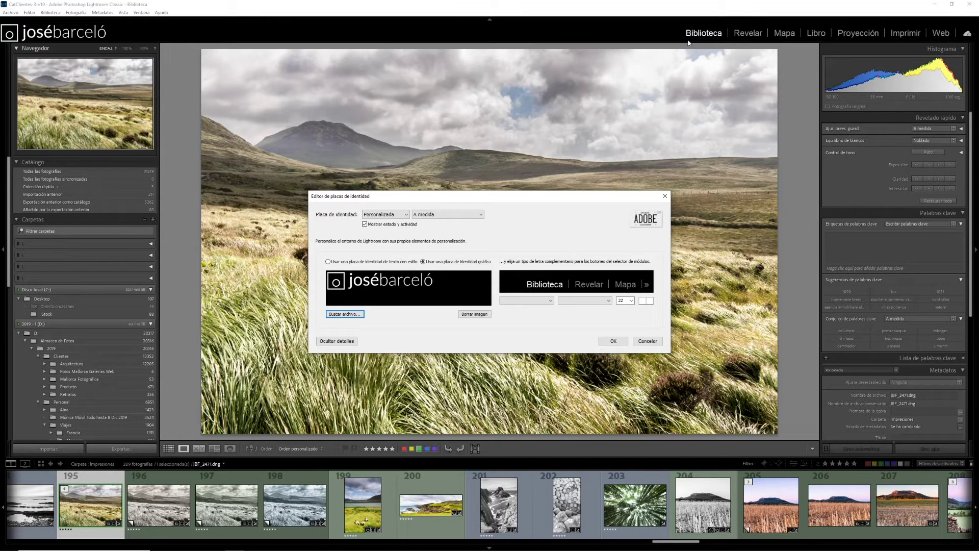
Set the module-name font to Broadway, Negrita, size 36
click(545, 302)
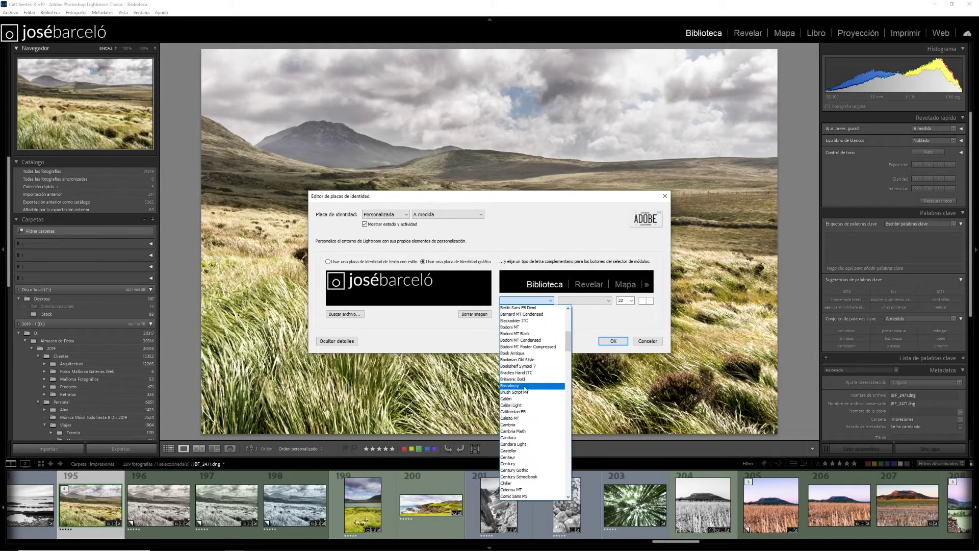
click(525, 386)
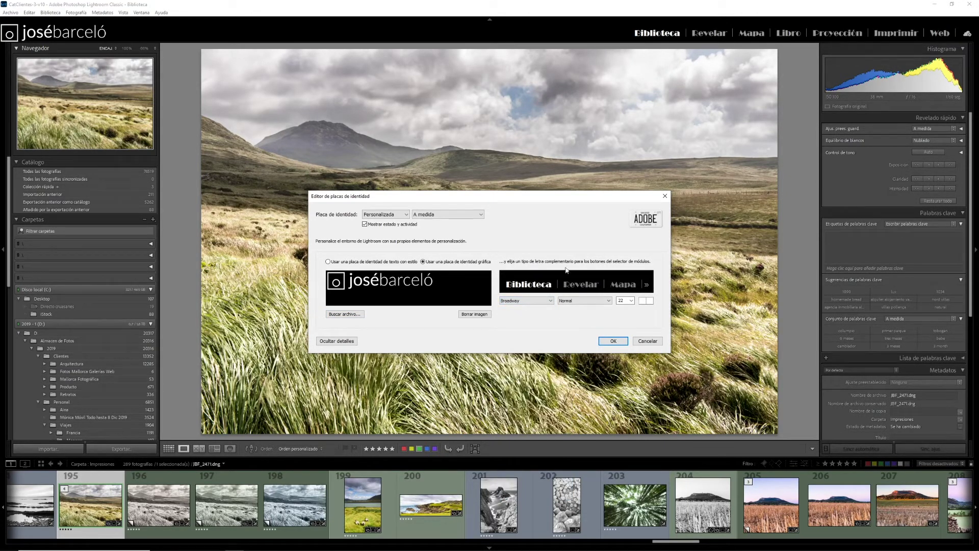
click(602, 301)
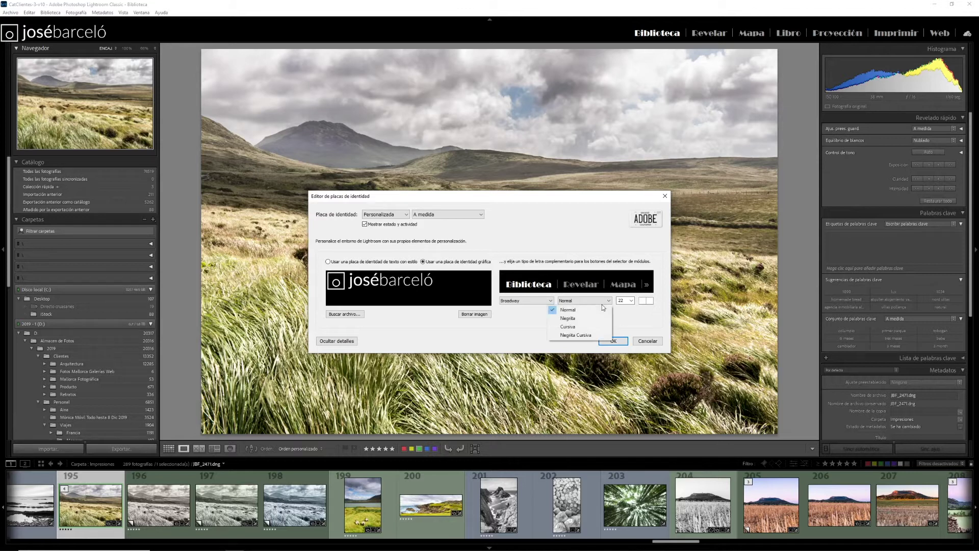
click(579, 319)
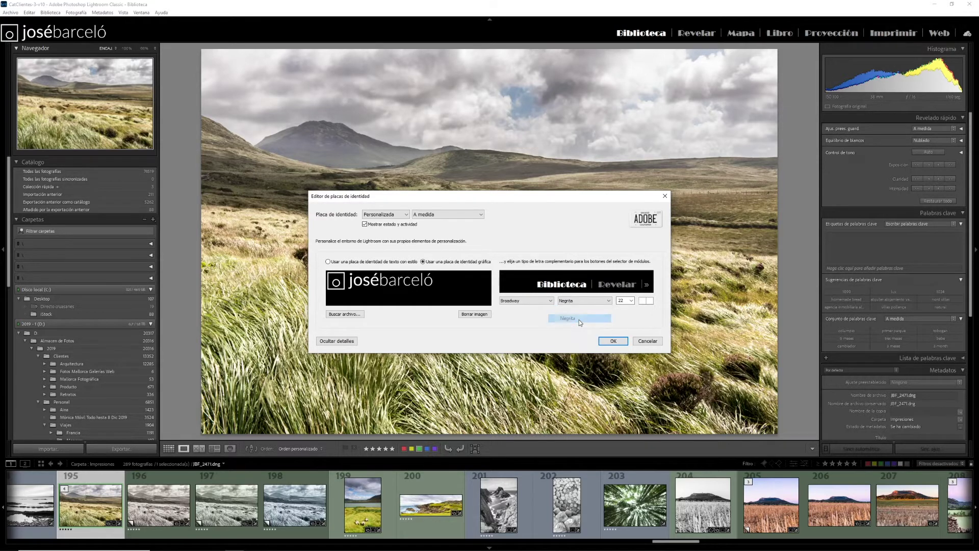
click(631, 300)
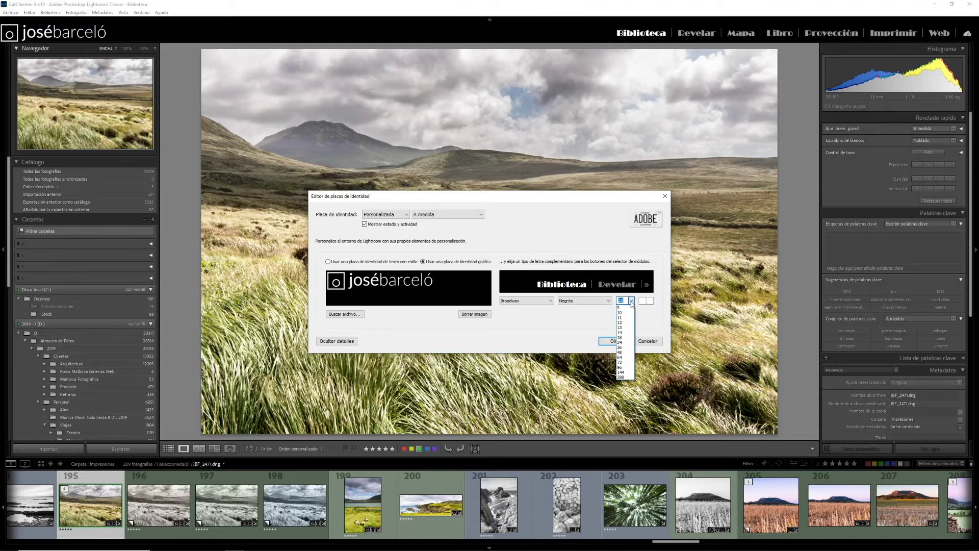
click(628, 350)
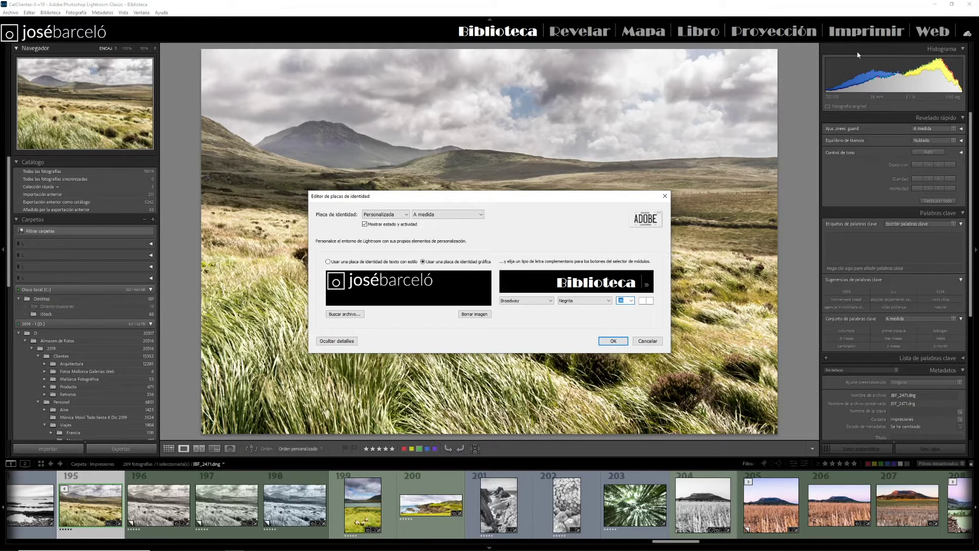
Colour the current module name green and the others dark blue, then cancel the editor
click(646, 301)
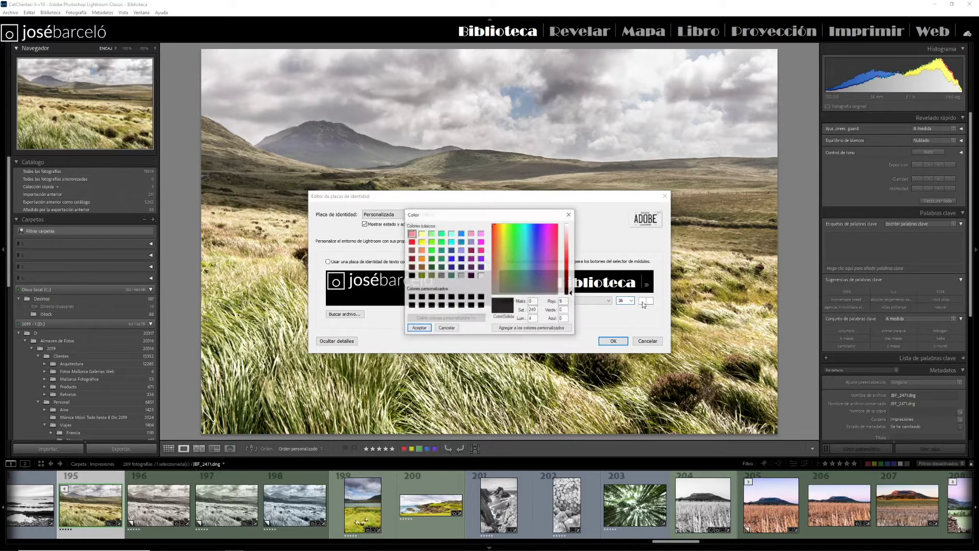
click(432, 251)
click(419, 328)
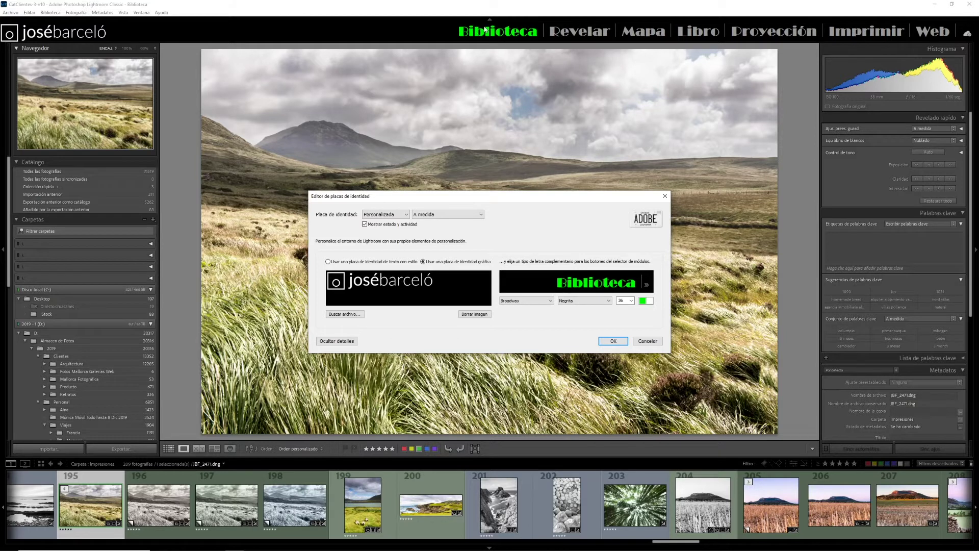
click(652, 302)
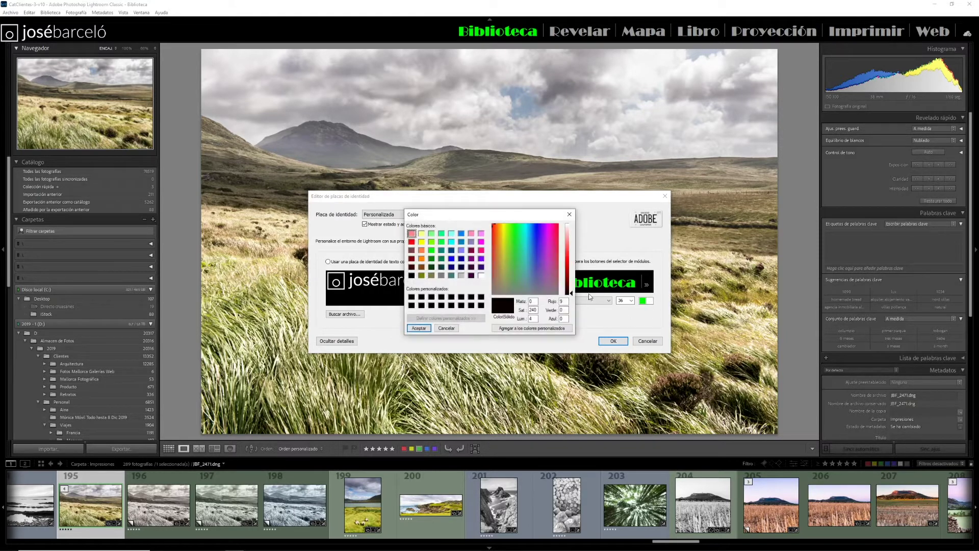
click(452, 259)
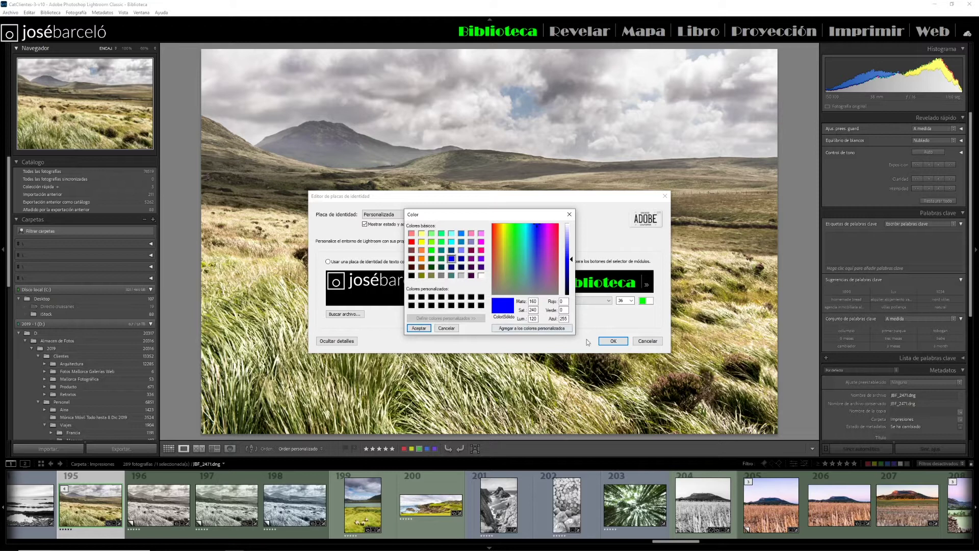
click(419, 328)
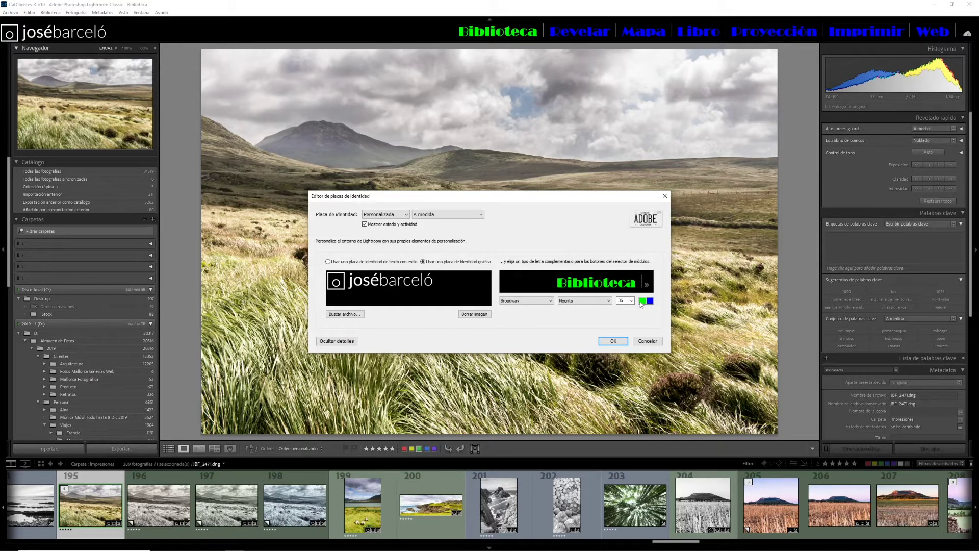
click(648, 341)
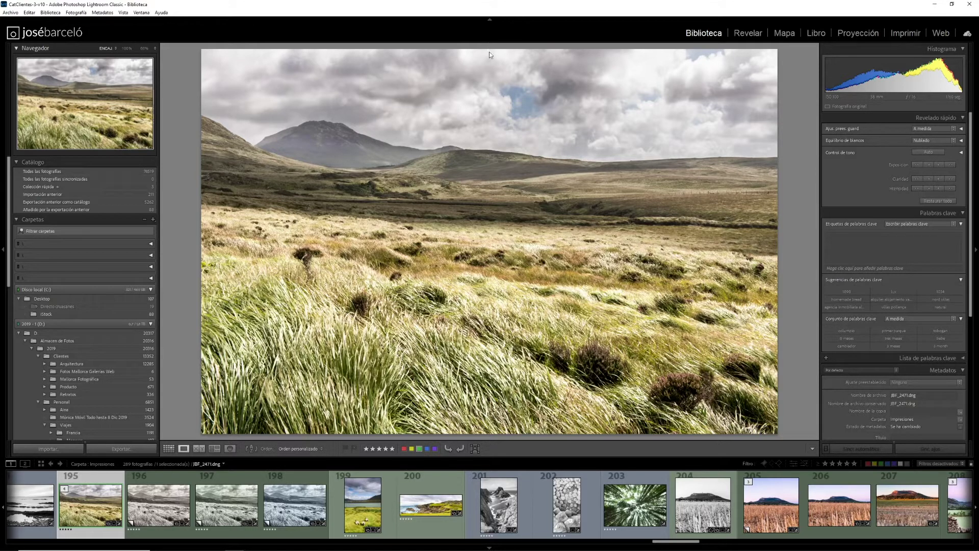
Hide the module bar, both side panels and the filmstrip
click(490, 19)
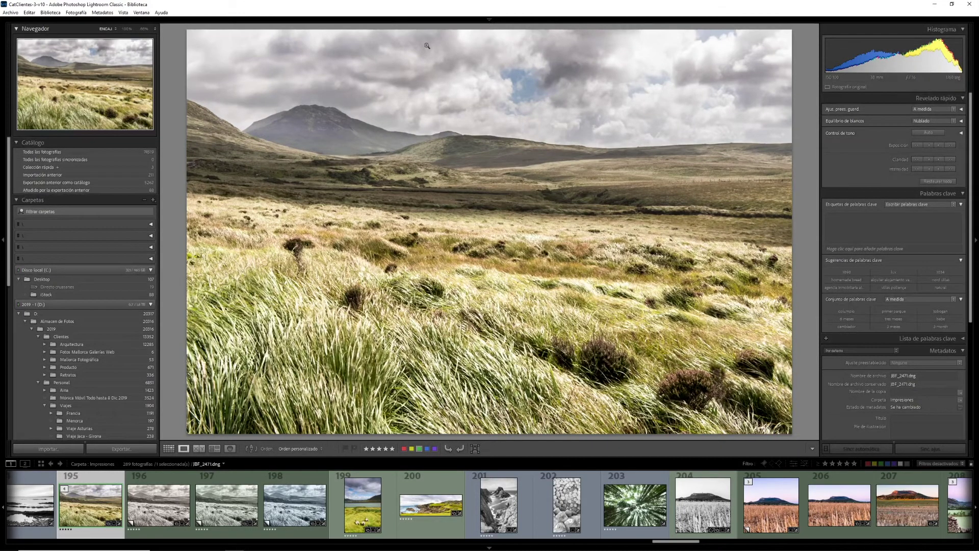
click(4, 240)
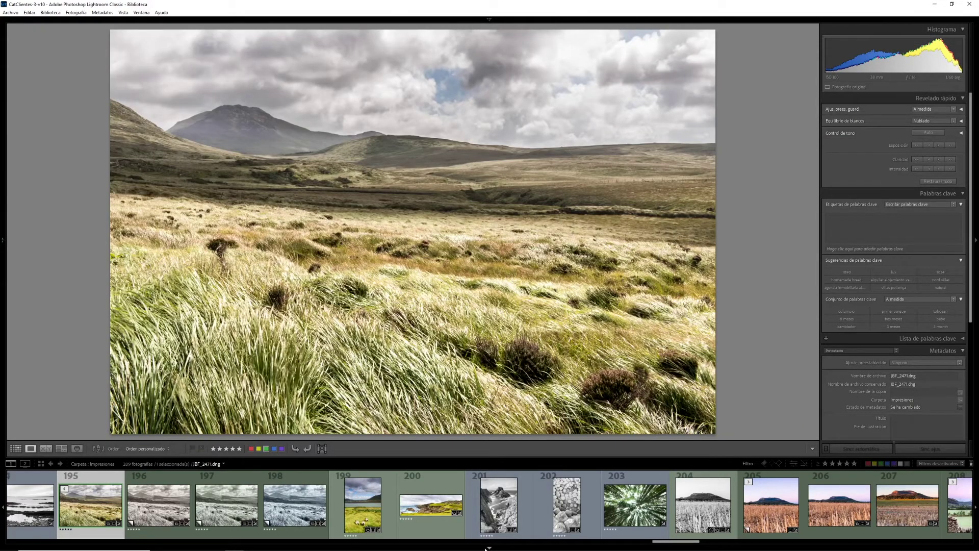
click(482, 546)
click(975, 283)
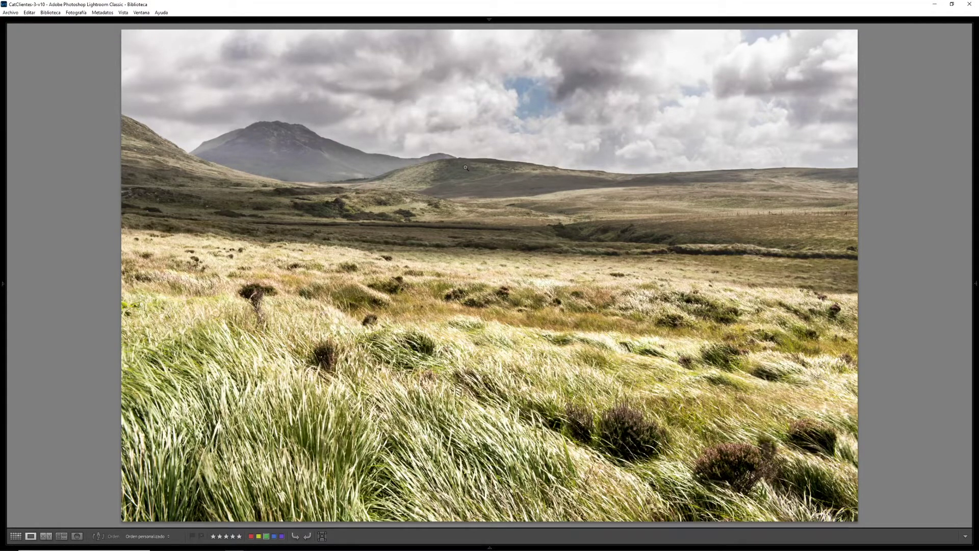
Pin the module list above the photo and restore both side panels and the filmstrip
click(489, 22)
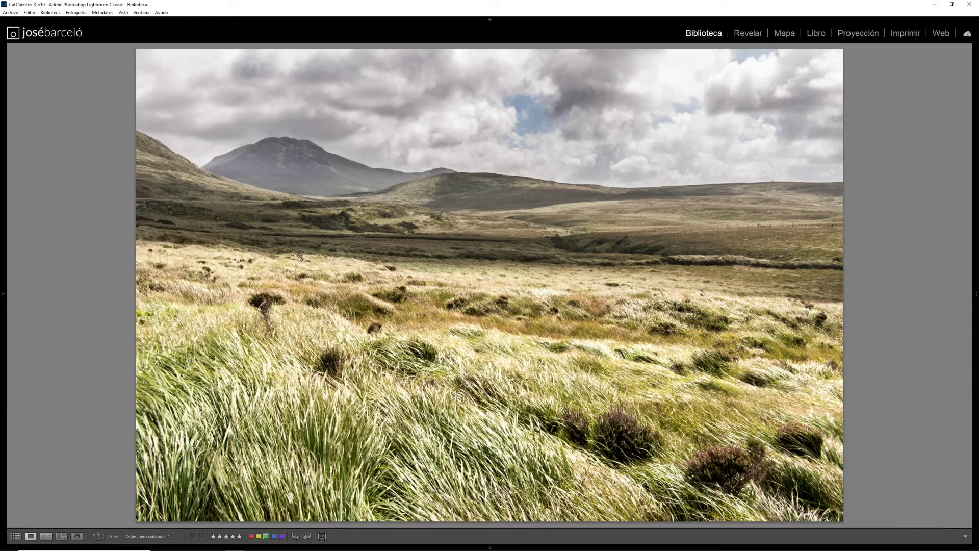
key(Tab)
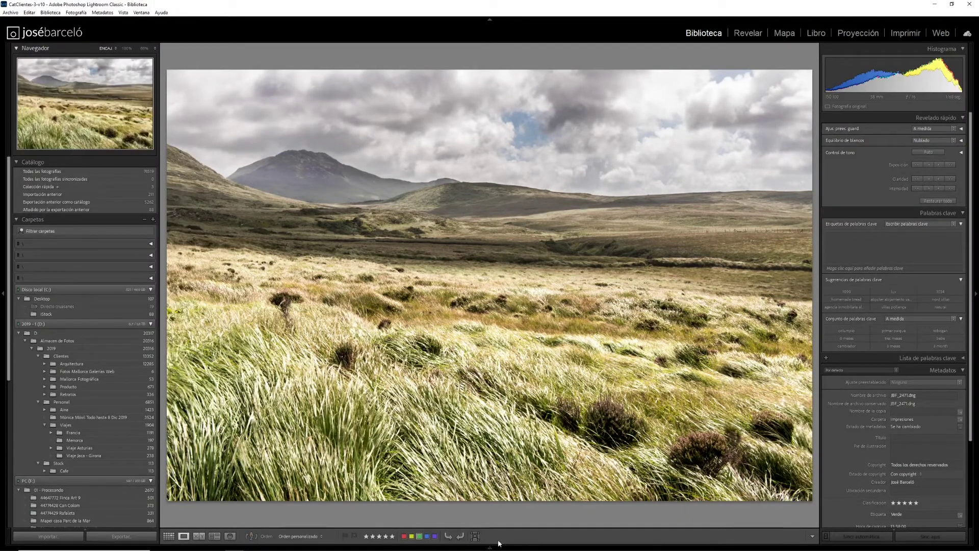
click(498, 546)
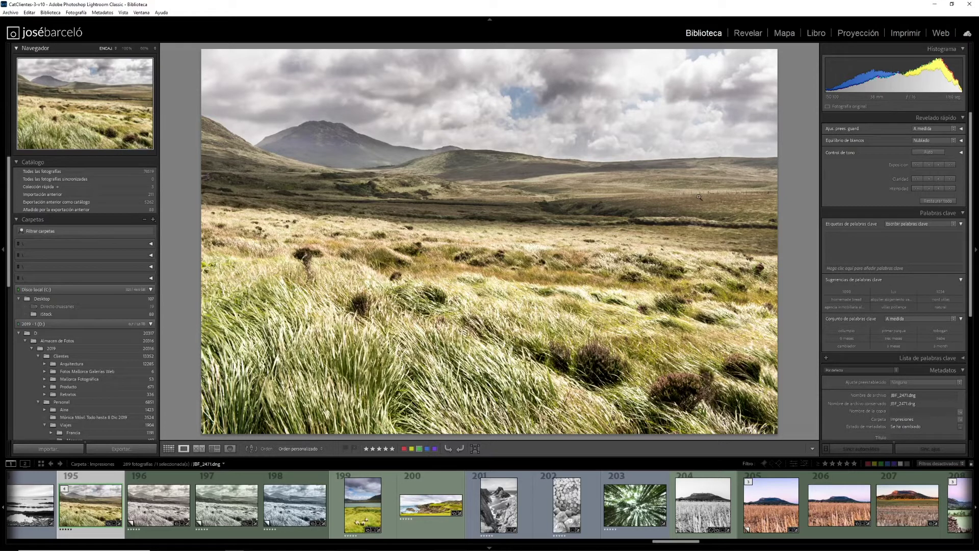
In Revelar, hide the Web, Imprimir, Proyección, Libro and Mapa modules from the module picker
click(749, 33)
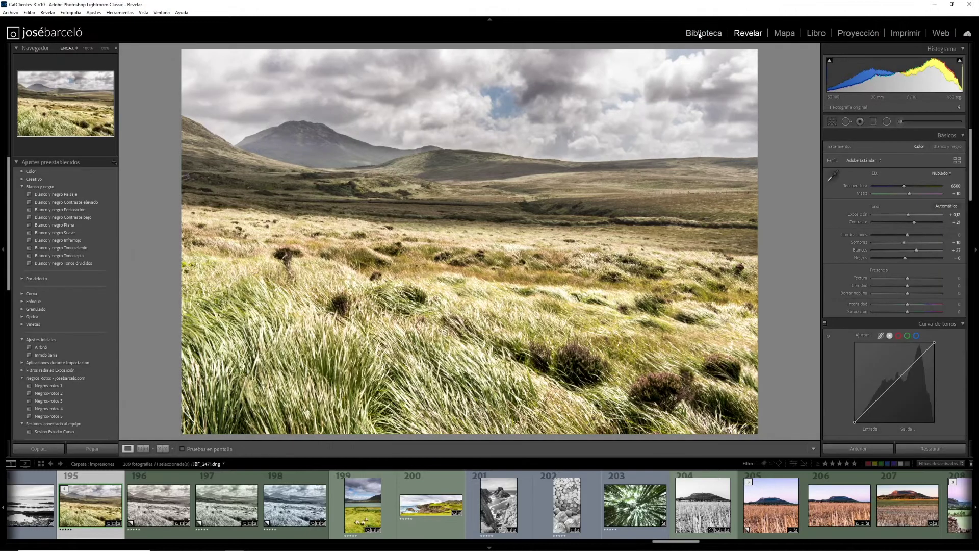
right_click(698, 35)
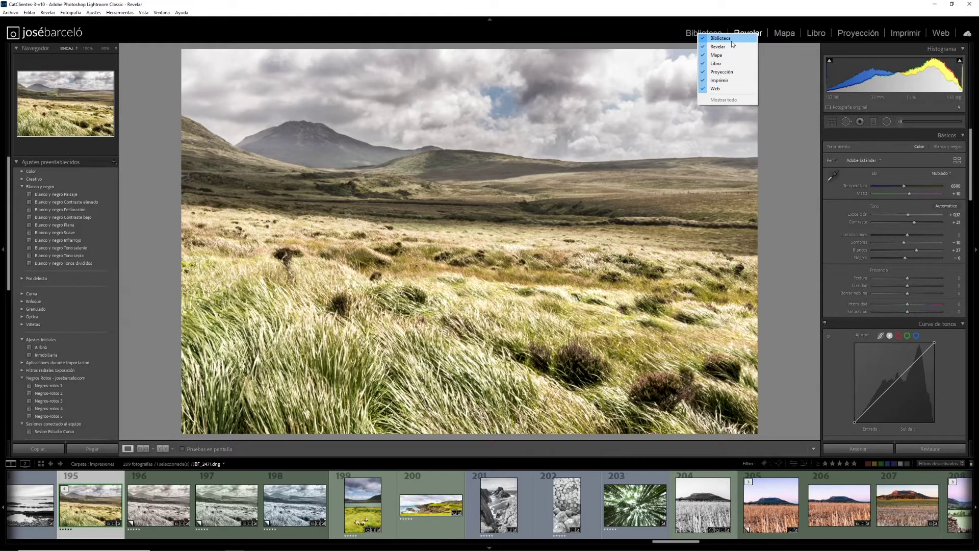
click(714, 89)
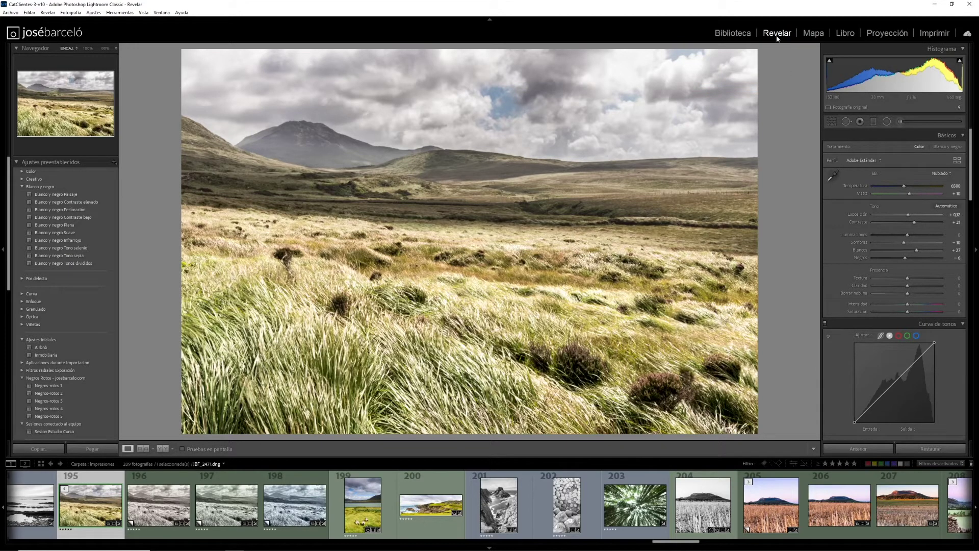
right_click(732, 34)
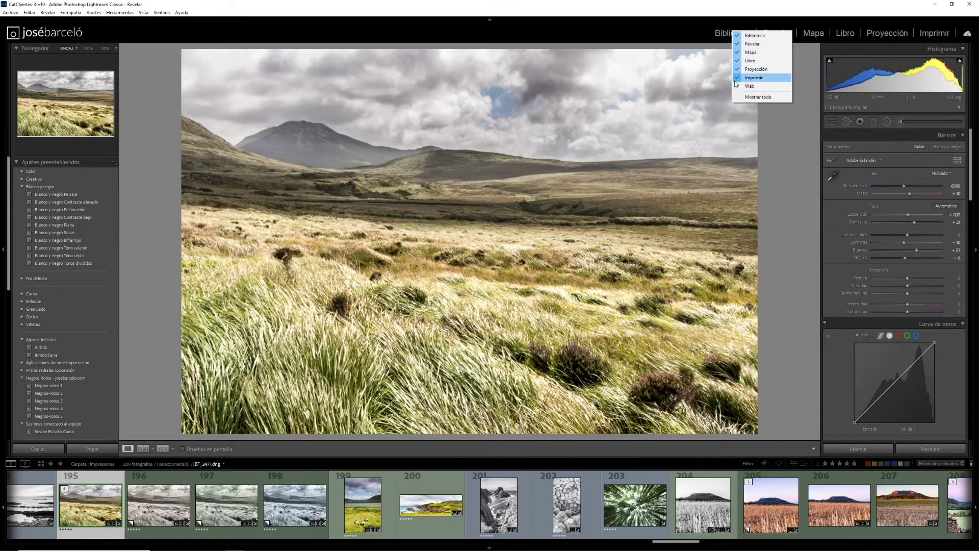
click(737, 79)
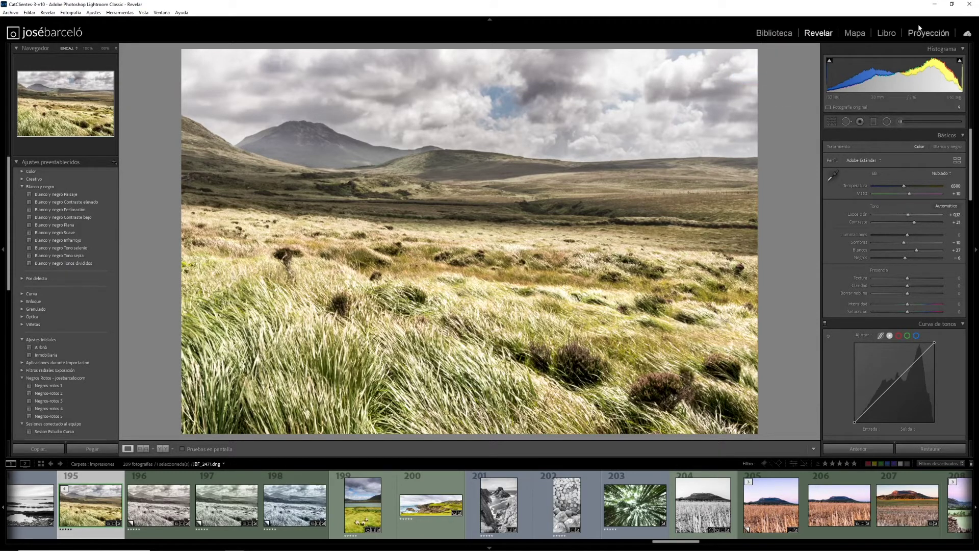
right_click(766, 33)
click(772, 71)
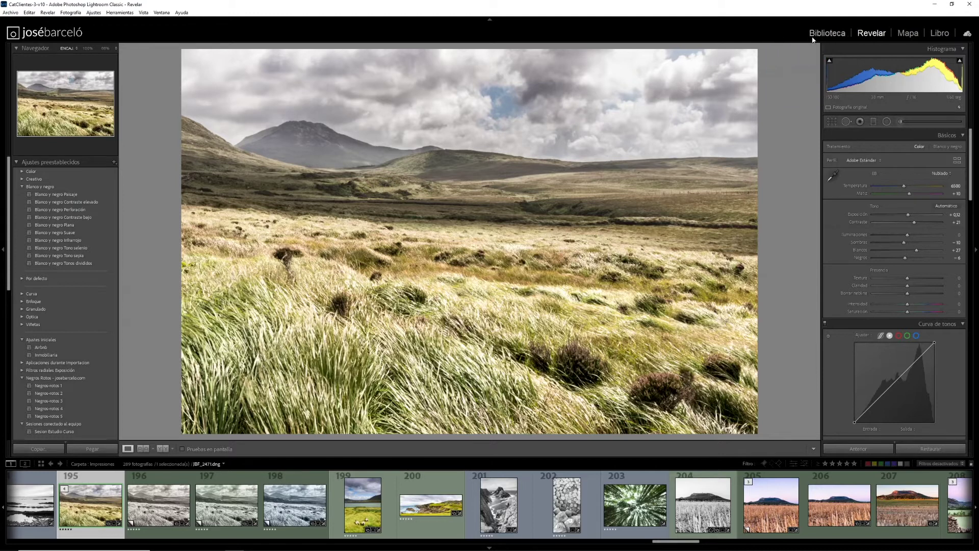
right_click(816, 35)
click(822, 64)
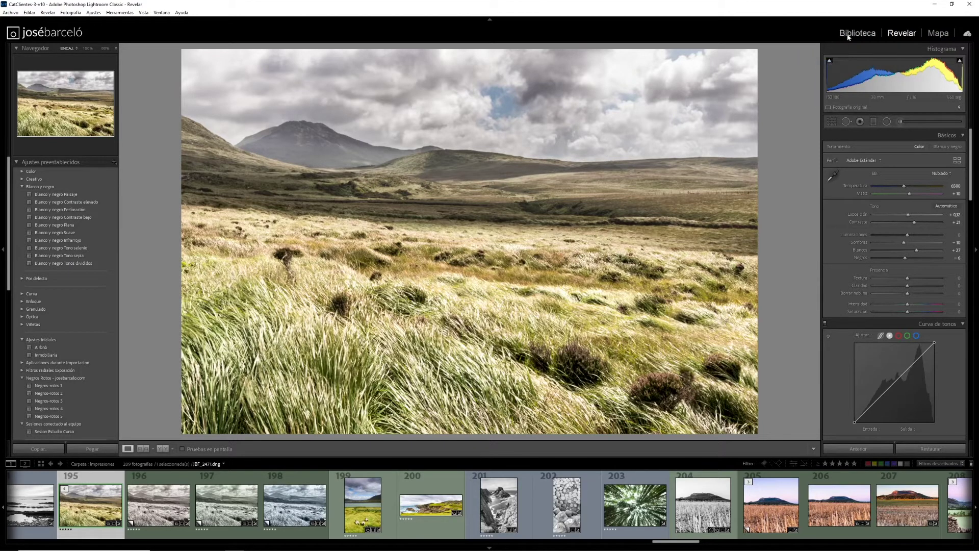
right_click(849, 35)
click(853, 57)
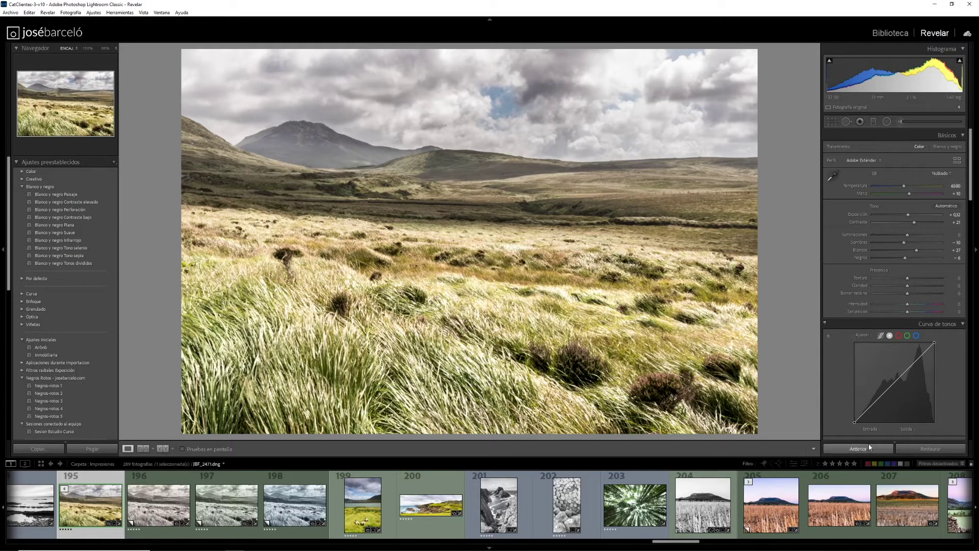
Collapse and hide Ajustes preestablecidos, collapse Colecciones, then show Ajustes preestablecidos again
click(56, 163)
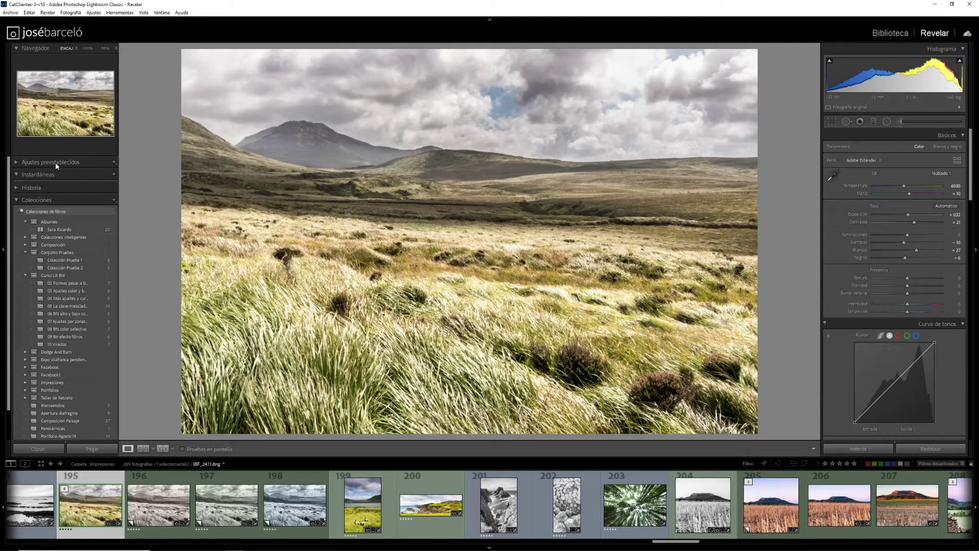
right_click(86, 162)
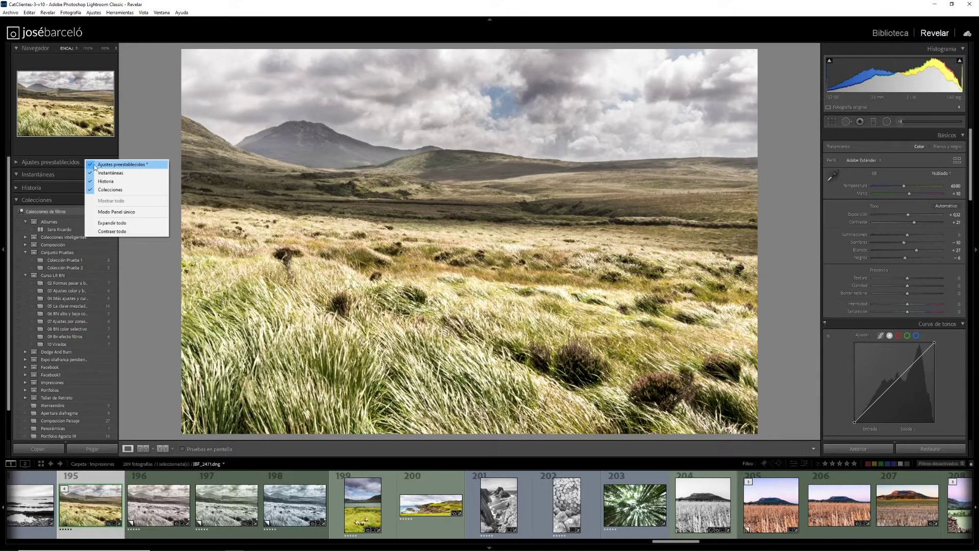
click(95, 164)
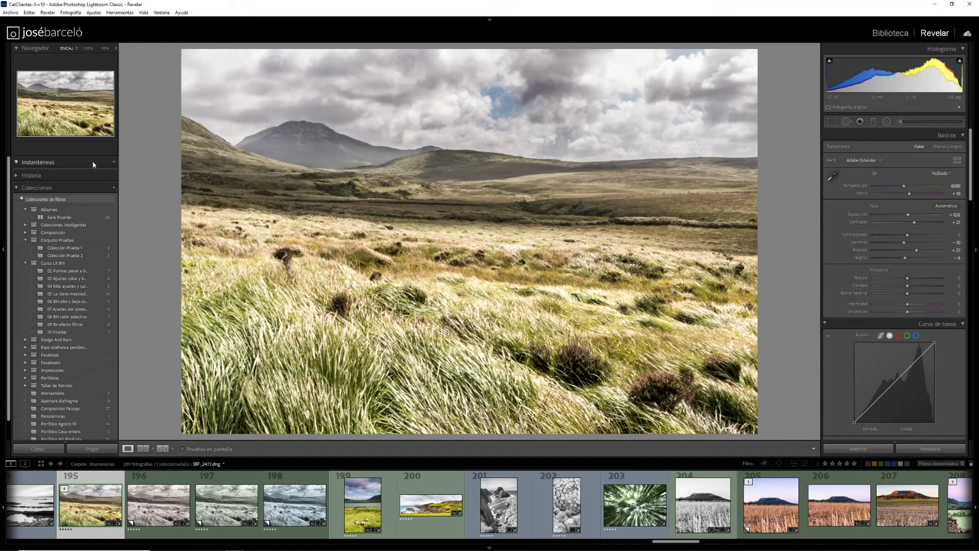
click(79, 189)
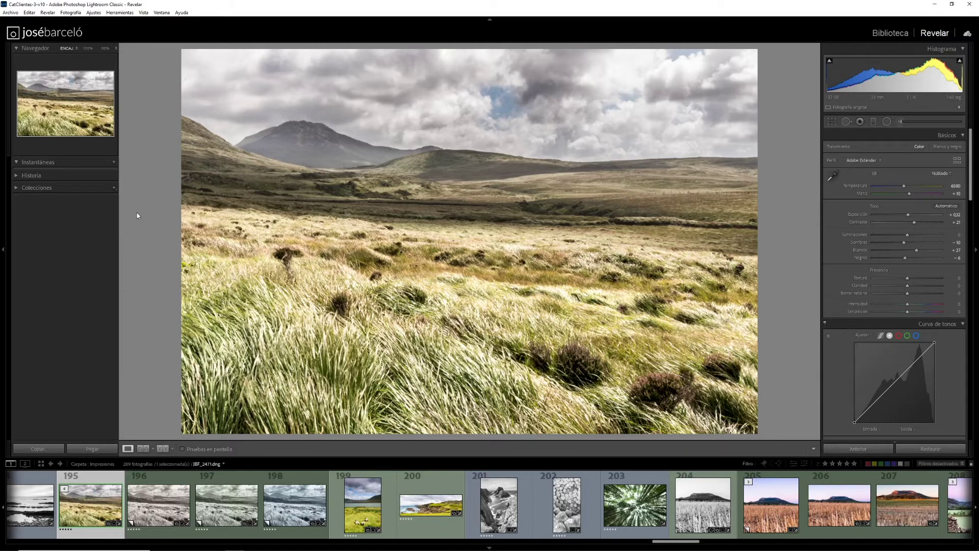
right_click(75, 163)
click(112, 167)
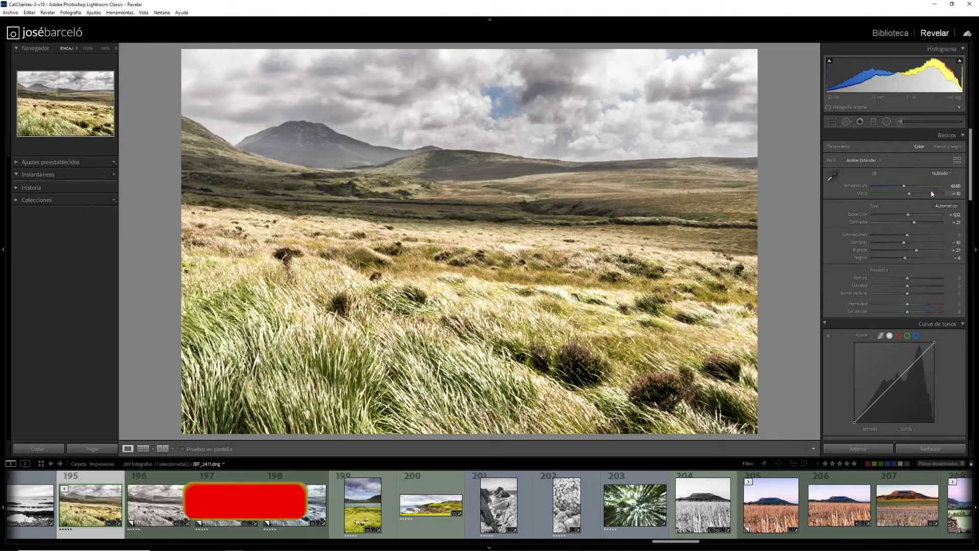
scroll(920, 186, down, 5)
scroll(920, 194, down, 5)
scroll(919, 195, up, 3)
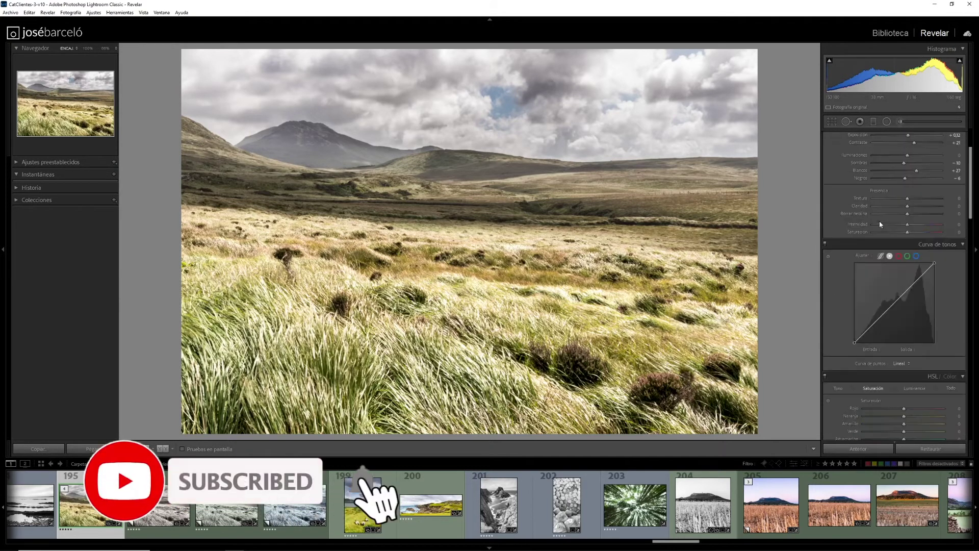
scroll(879, 221, up, 3)
scroll(934, 278, up, 2)
scroll(935, 278, down, 2)
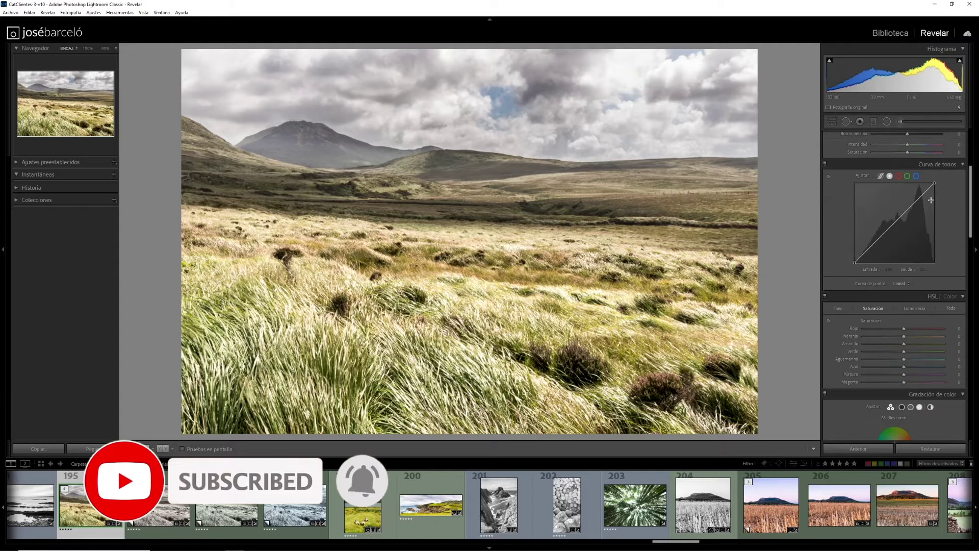
Reorder the Develop panels with Efectos directly below Básicos, save, and restart Lightroom
right_click(942, 167)
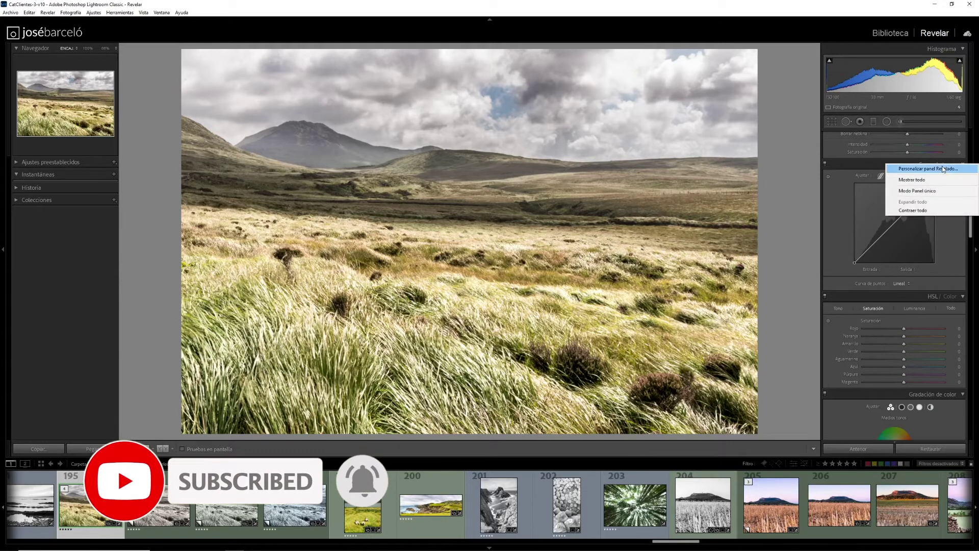
click(915, 169)
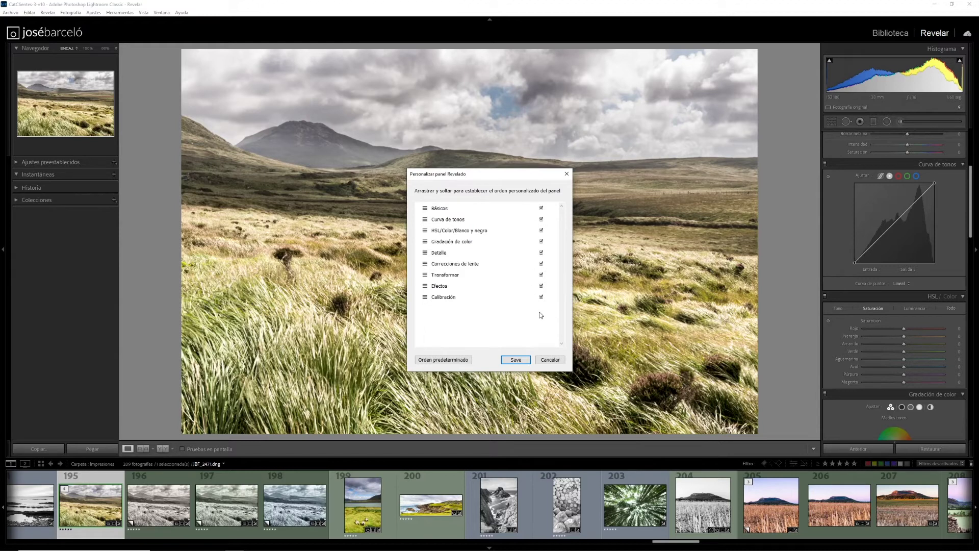
drag(425, 287, 435, 219)
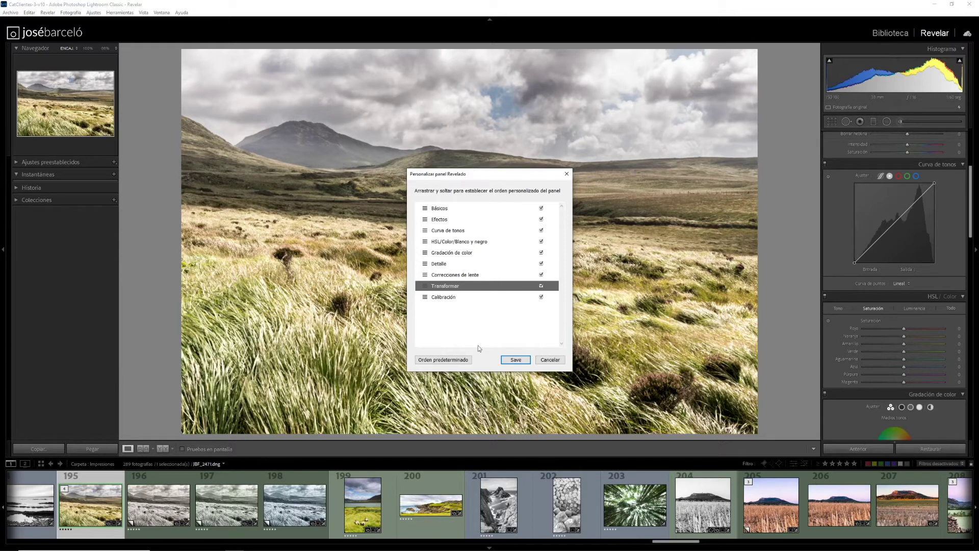
click(521, 360)
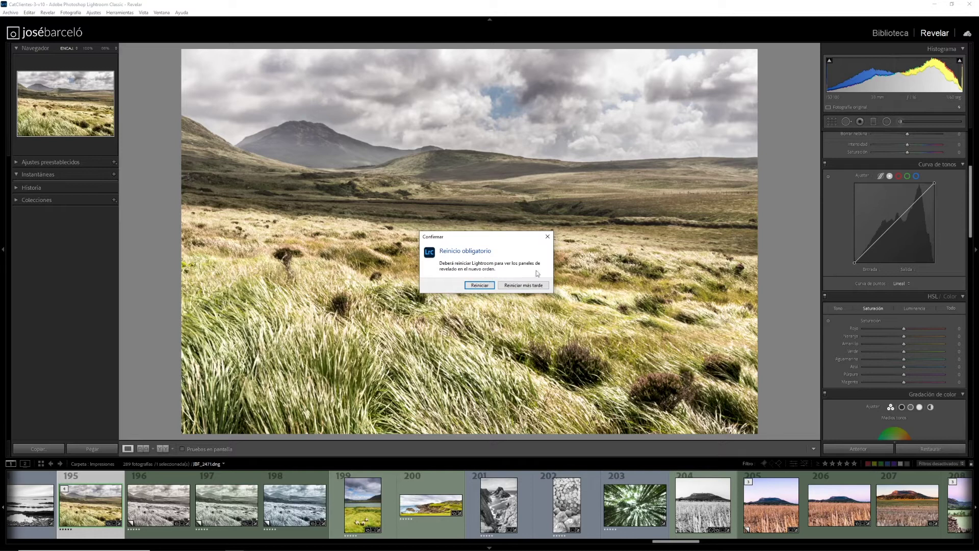
click(470, 285)
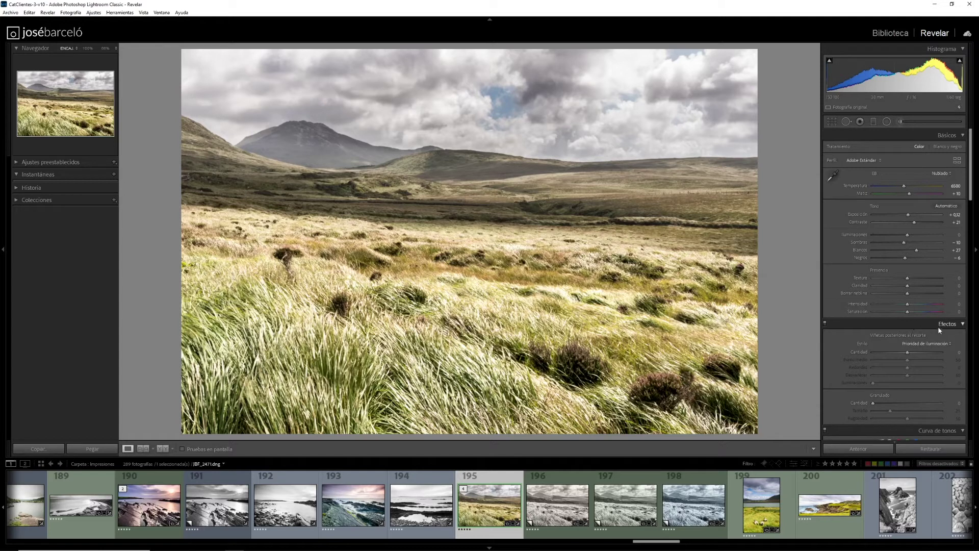
Reset the Develop panels to Orden predeterminado, save, and restart Lightroom
right_click(901, 320)
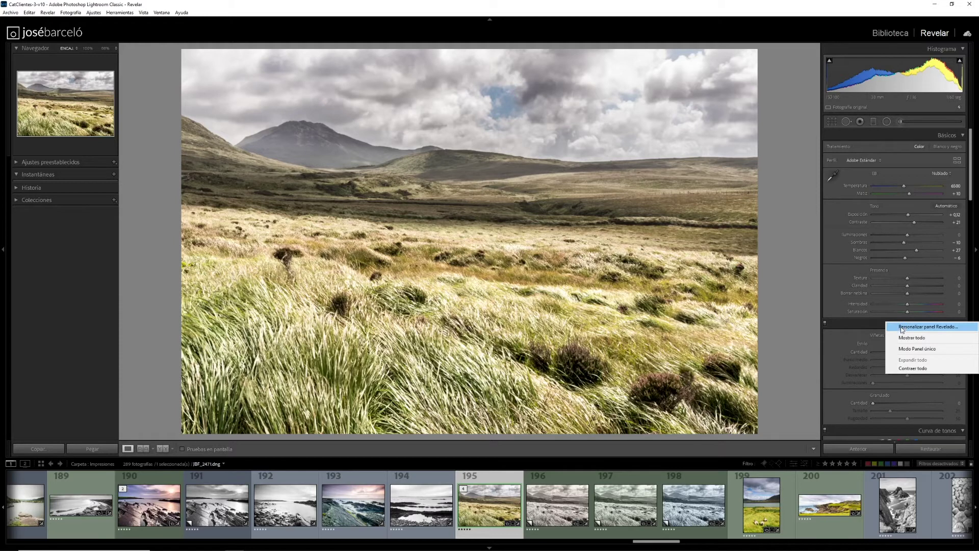
click(928, 327)
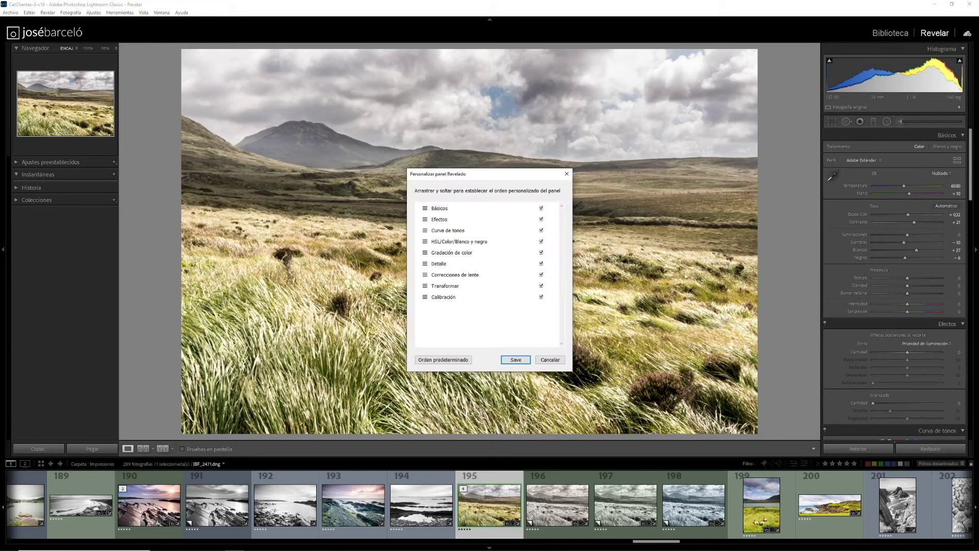
click(440, 361)
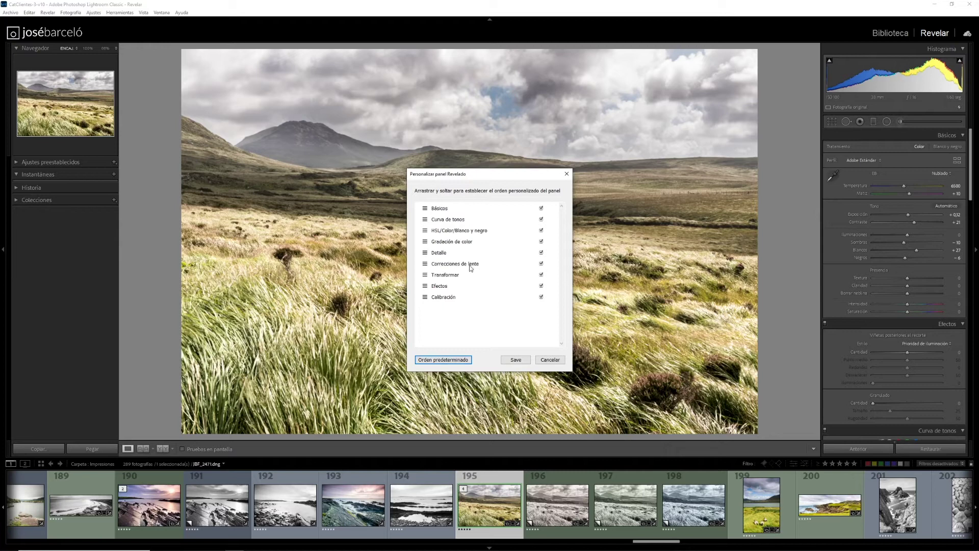
click(515, 360)
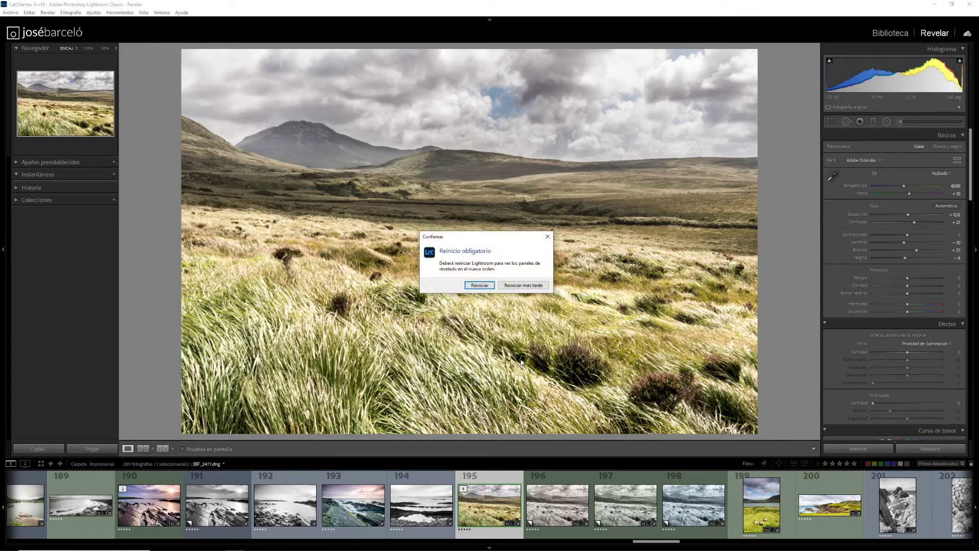
click(472, 288)
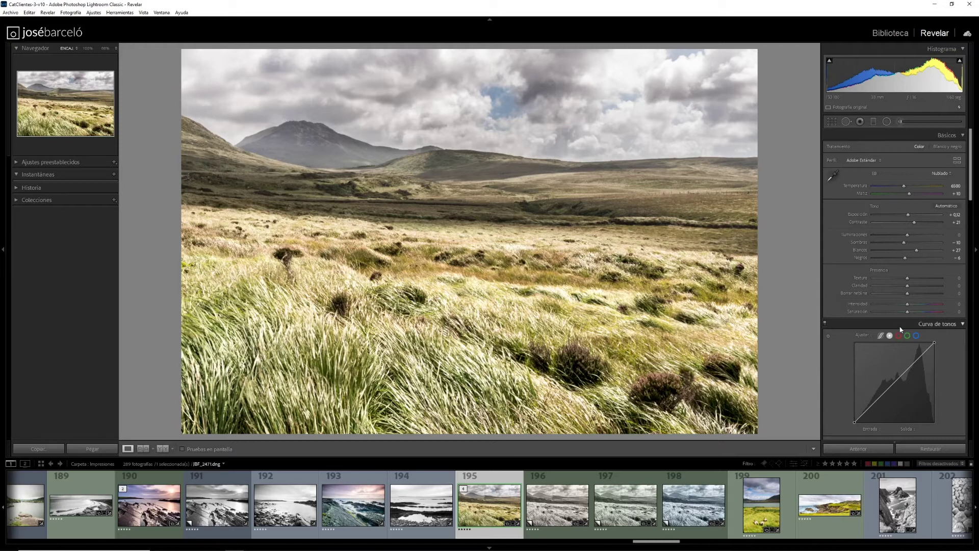
scroll(900, 329, down, 5)
scroll(900, 330, down, 5)
scroll(902, 334, down, 5)
scroll(907, 340, down, 5)
scroll(908, 339, up, 10)
scroll(907, 339, up, 5)
Enable solo mode and open Curva de tonos, Detalle and HSL / Color one at a time
right_click(885, 135)
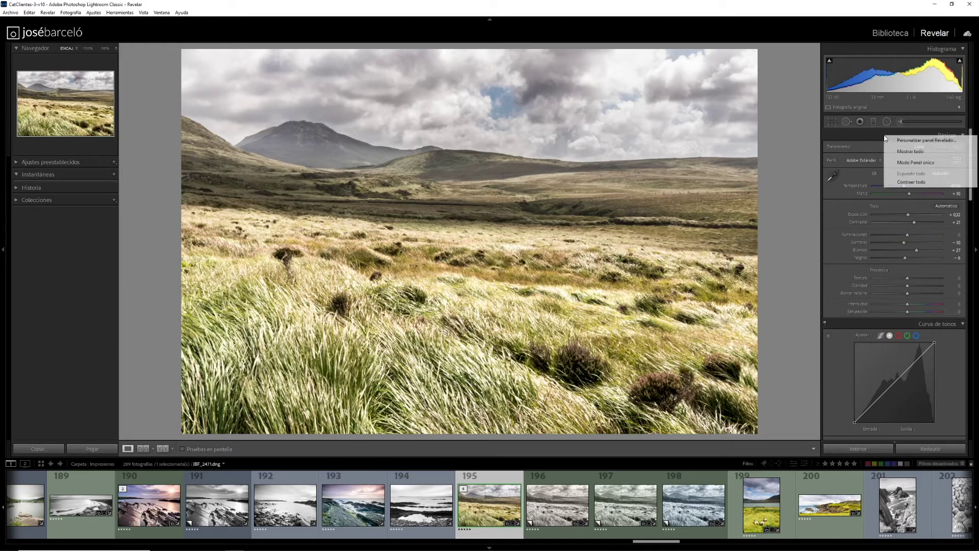
click(913, 162)
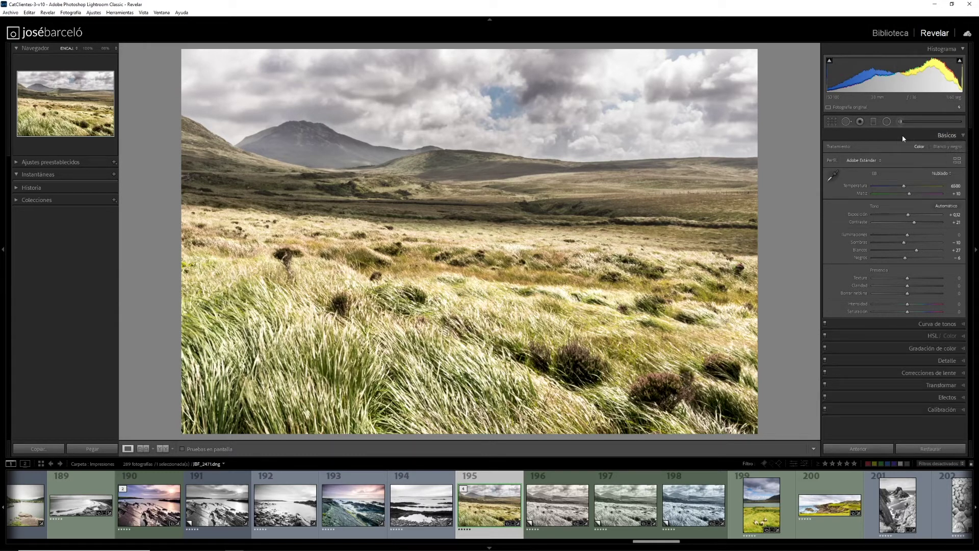
click(879, 324)
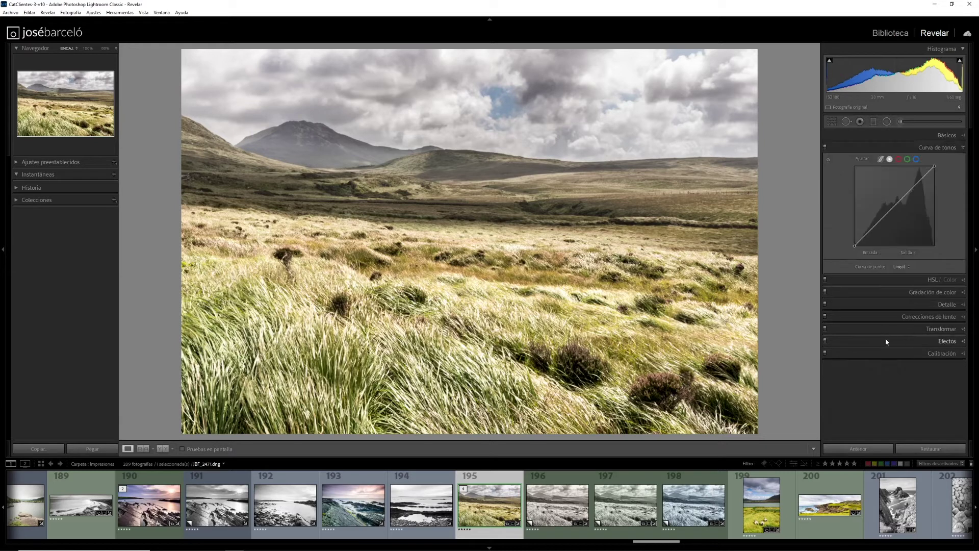
click(890, 323)
click(894, 184)
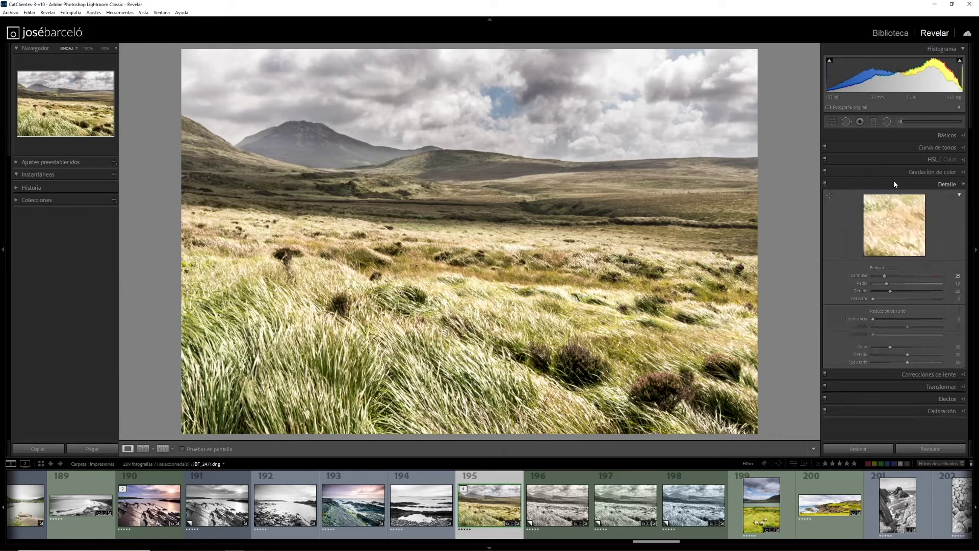
click(886, 159)
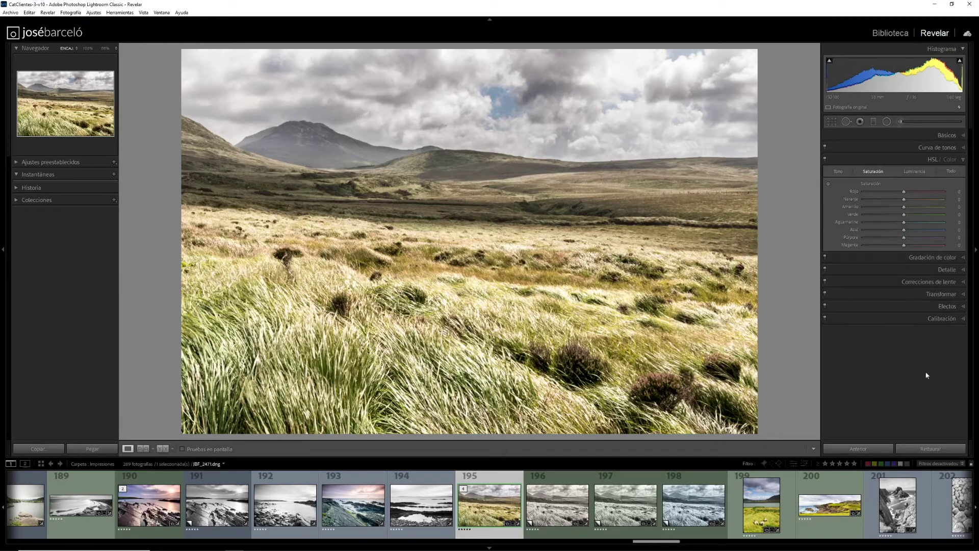
Expand all Develop panels, collapse all, reopen Curva de tonos and HSL, then expand all again
right_click(899, 136)
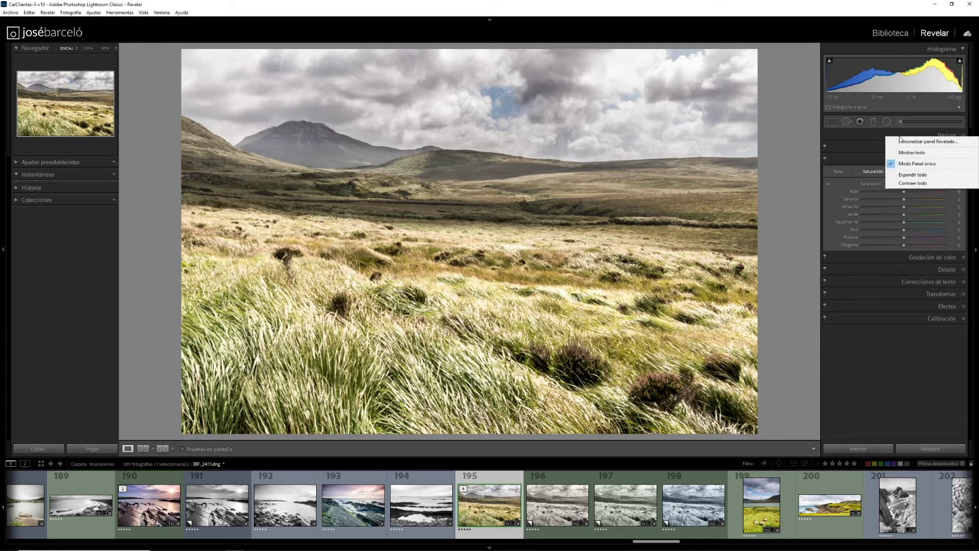
click(912, 175)
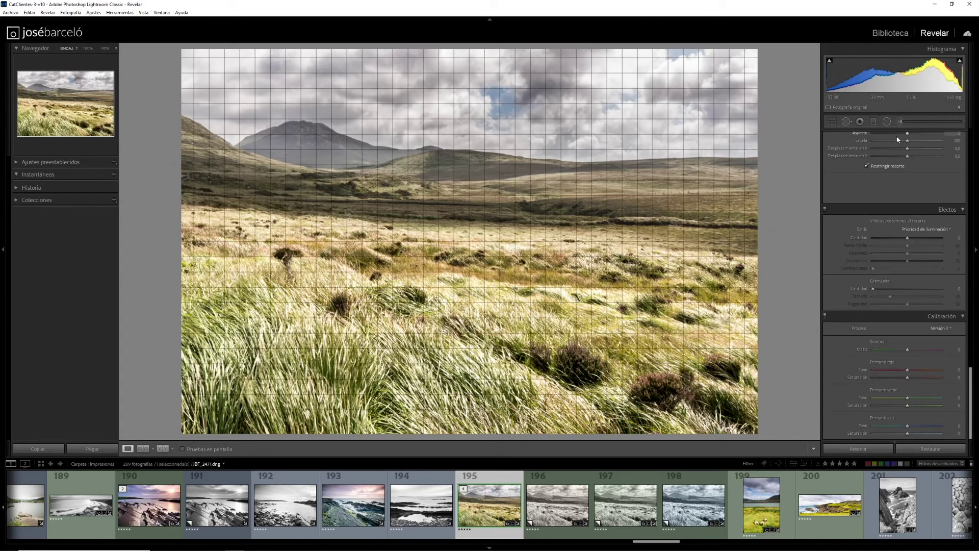
scroll(898, 140, up, 15)
right_click(907, 139)
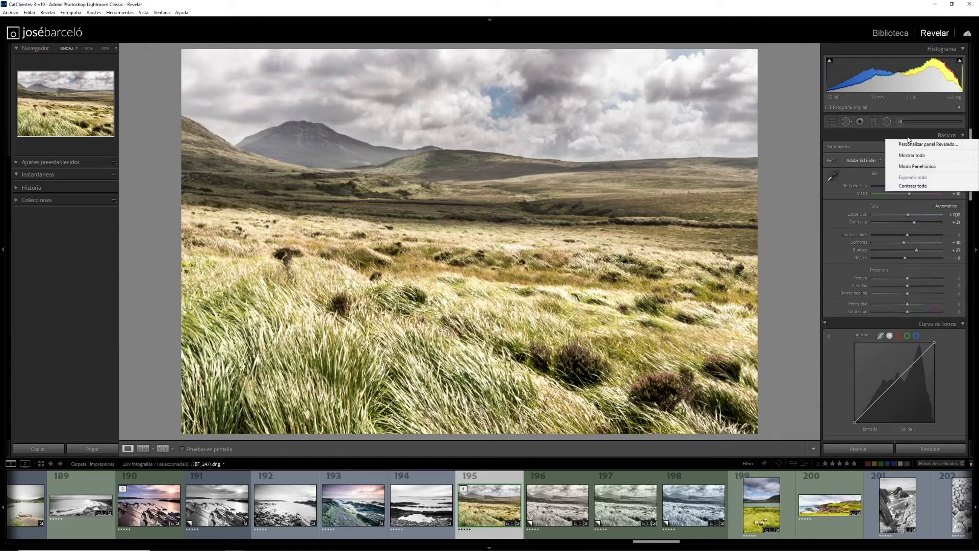
click(912, 186)
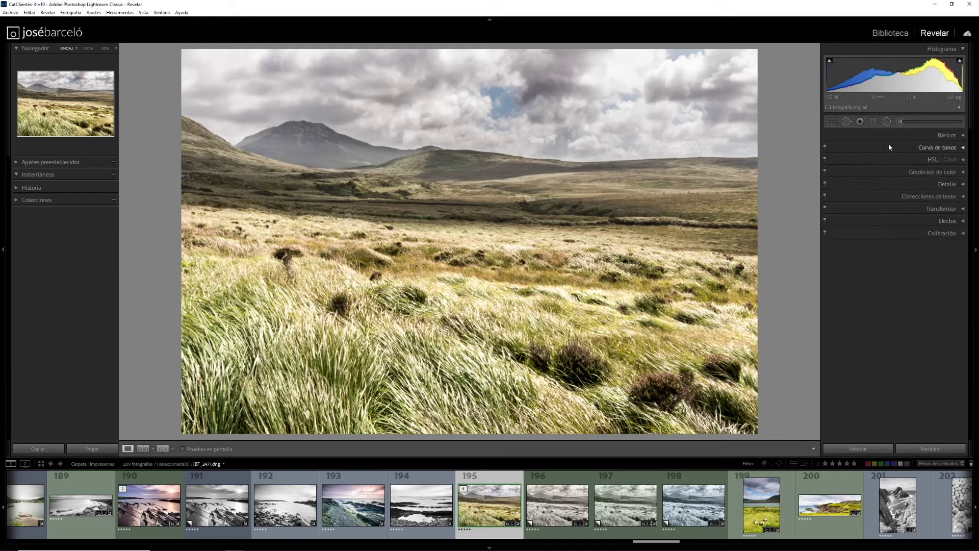
click(889, 147)
click(887, 280)
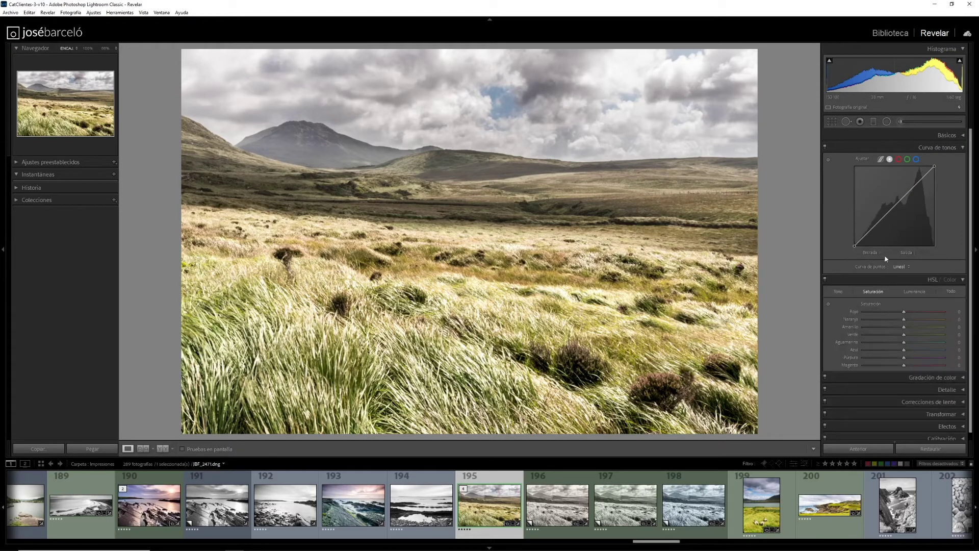
right_click(884, 141)
click(908, 177)
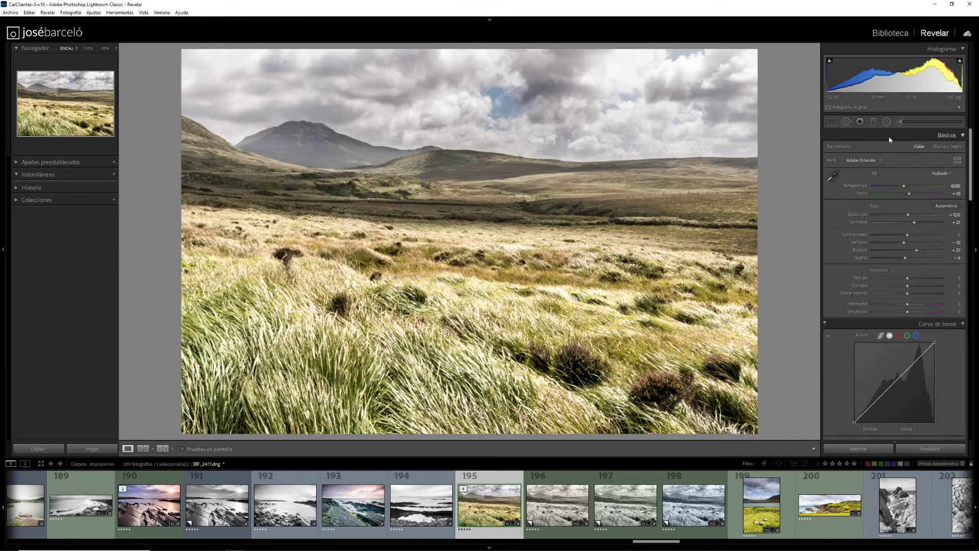
Uncheck Curva de tonos in Personalizar panel Revelado and save the panel setup
right_click(890, 139)
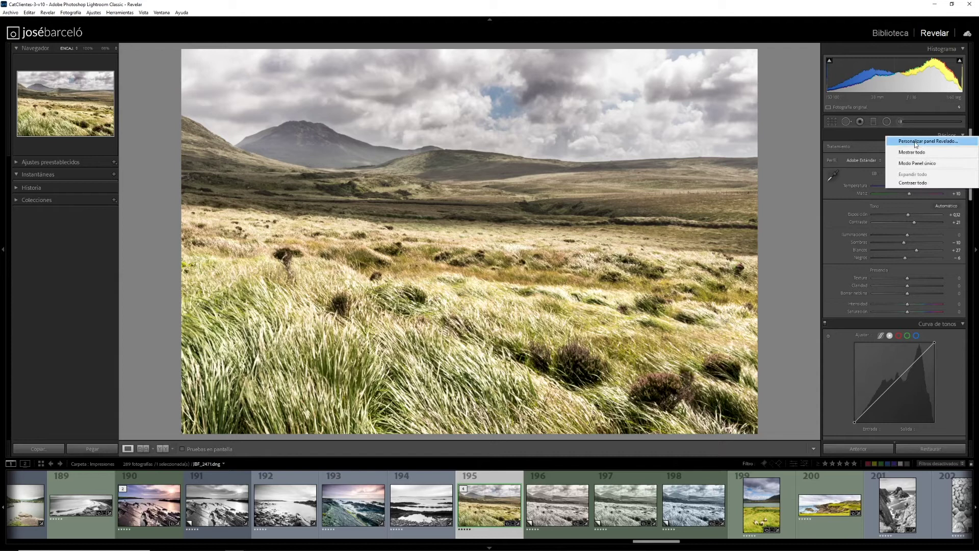
click(892, 140)
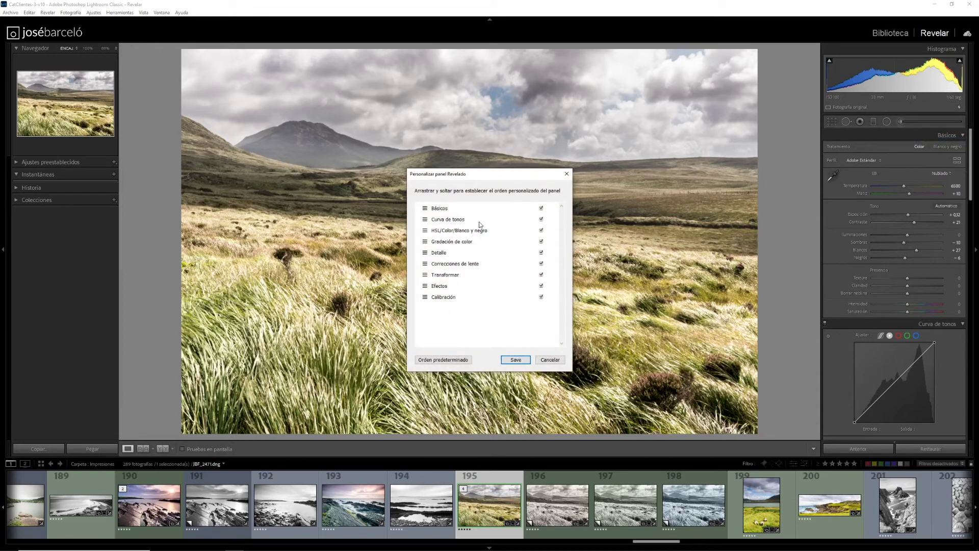
click(542, 221)
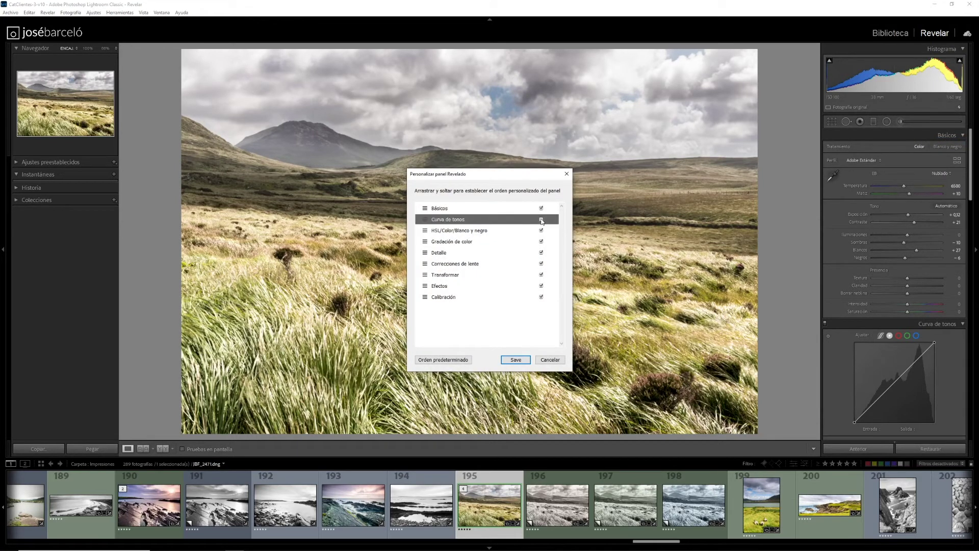
click(515, 360)
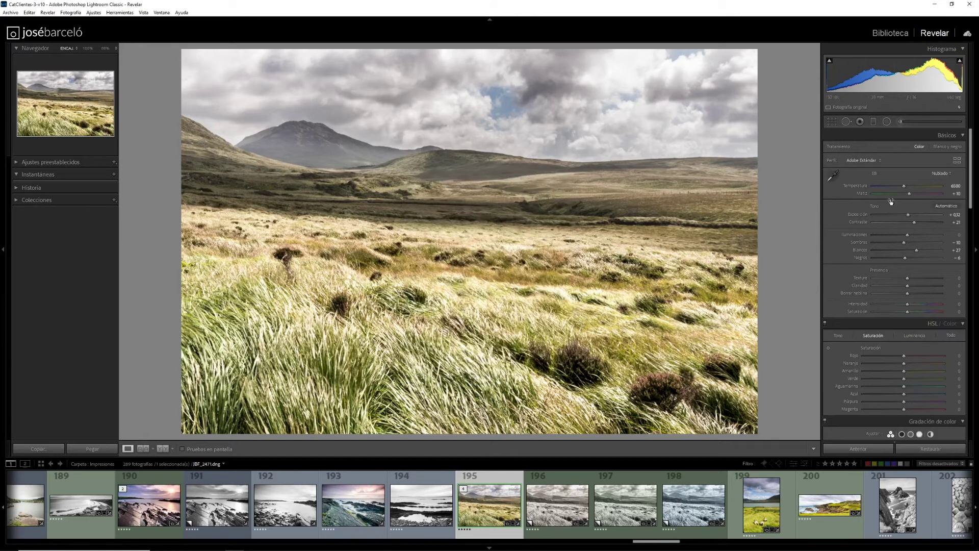
scroll(885, 357, down, 5)
scroll(892, 327, up, 5)
Set the photo background to Blanco, then Negro, then finally Gris claro
right_click(142, 135)
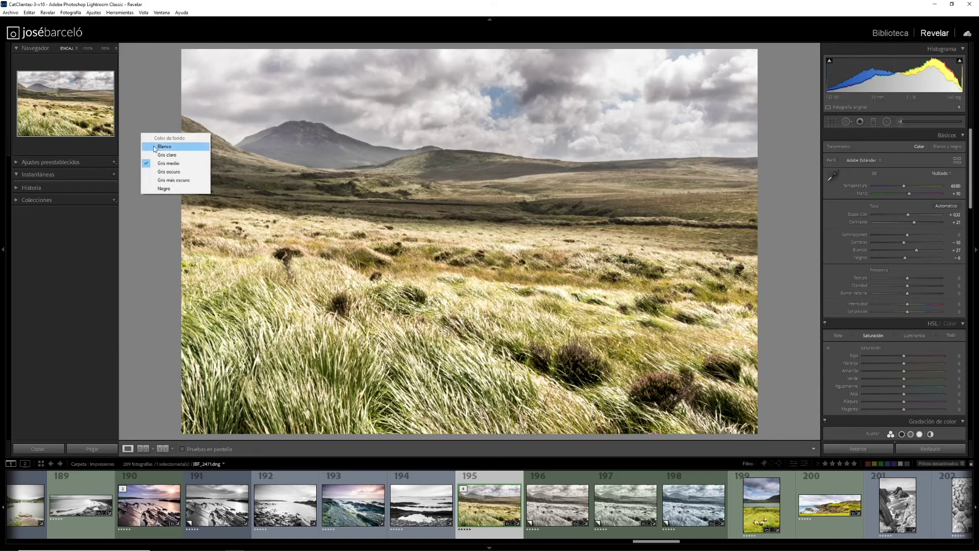
click(154, 146)
right_click(154, 146)
click(176, 202)
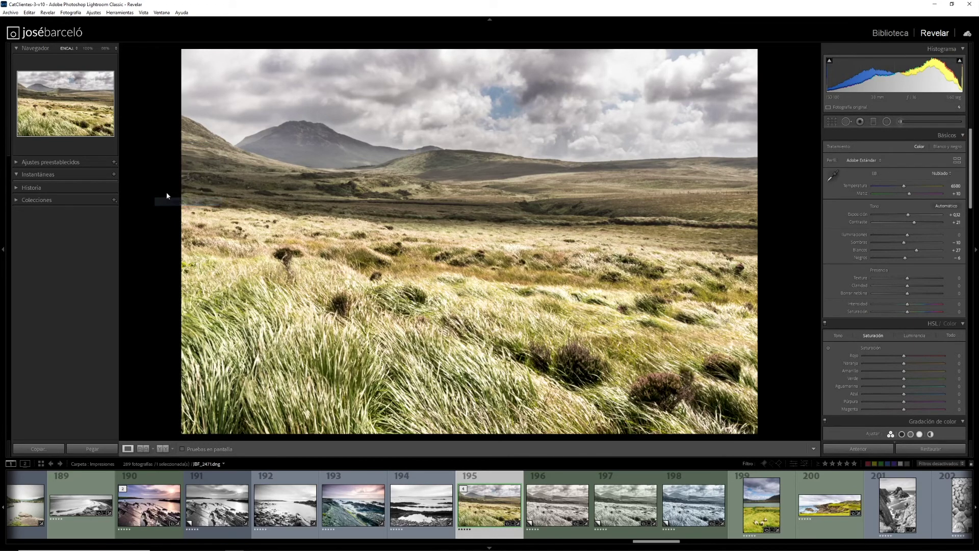
right_click(163, 184)
click(170, 205)
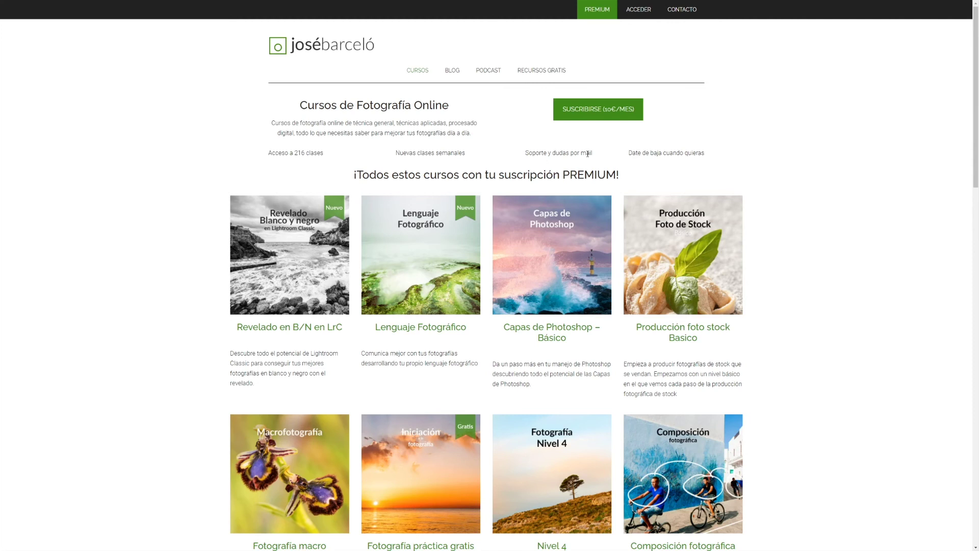
Scroll down through the grid of online photography courses on the course website
drag(803, 129, 517, 142)
scroll(518, 148, down, 5)
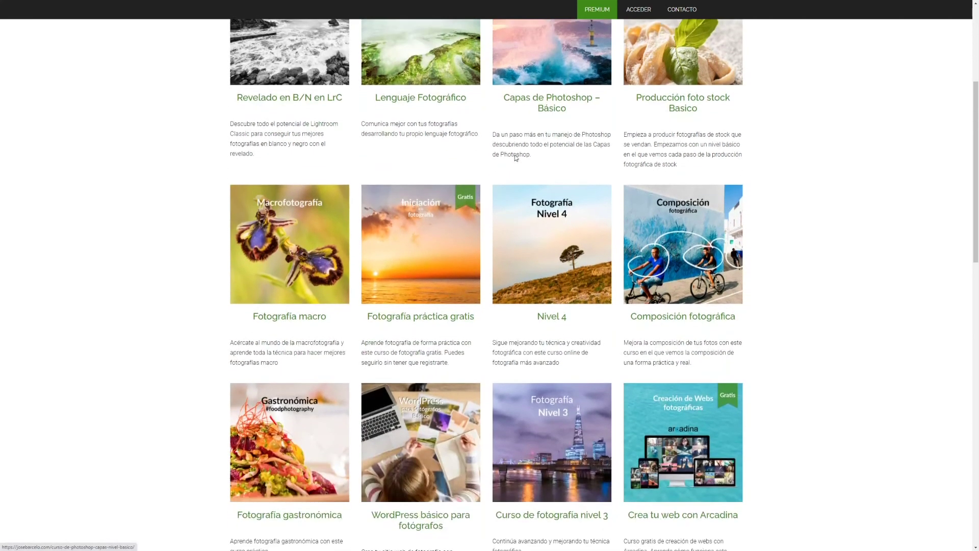
scroll(515, 154, down, 3)
scroll(514, 158, down, 2)
scroll(513, 162, down, 2)
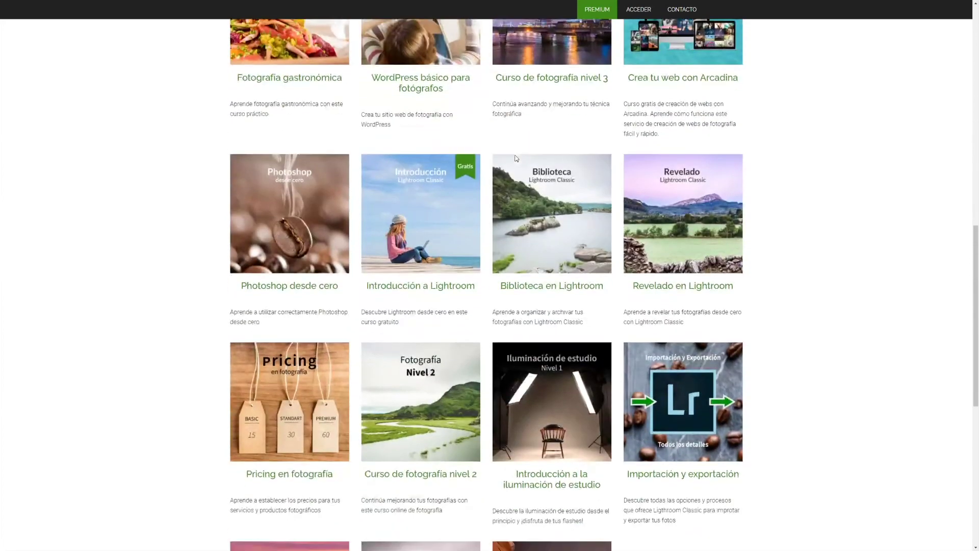
scroll(512, 167, down, 2)
scroll(512, 167, down, 2)
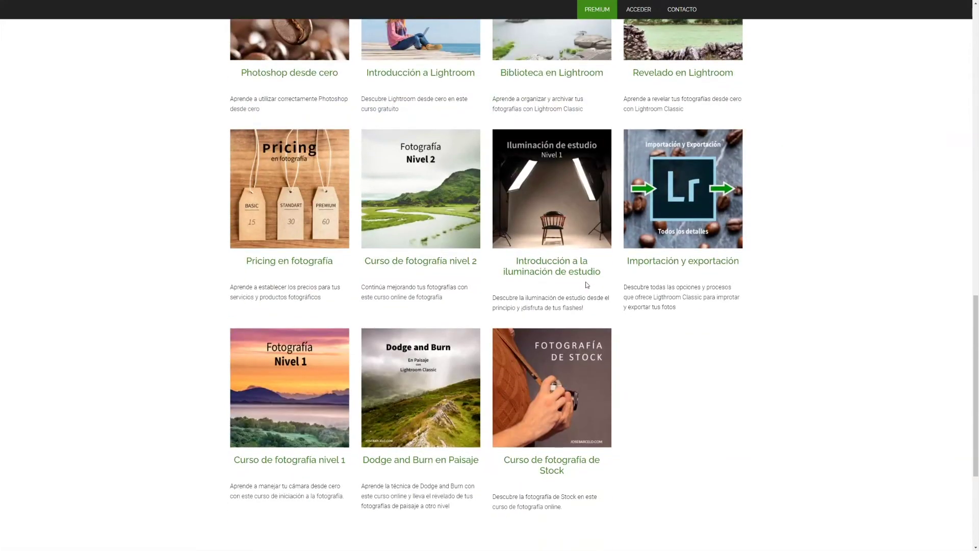
Scroll back up the course catalogue to the PREMIUM courses heading
scroll(597, 286, up, 2)
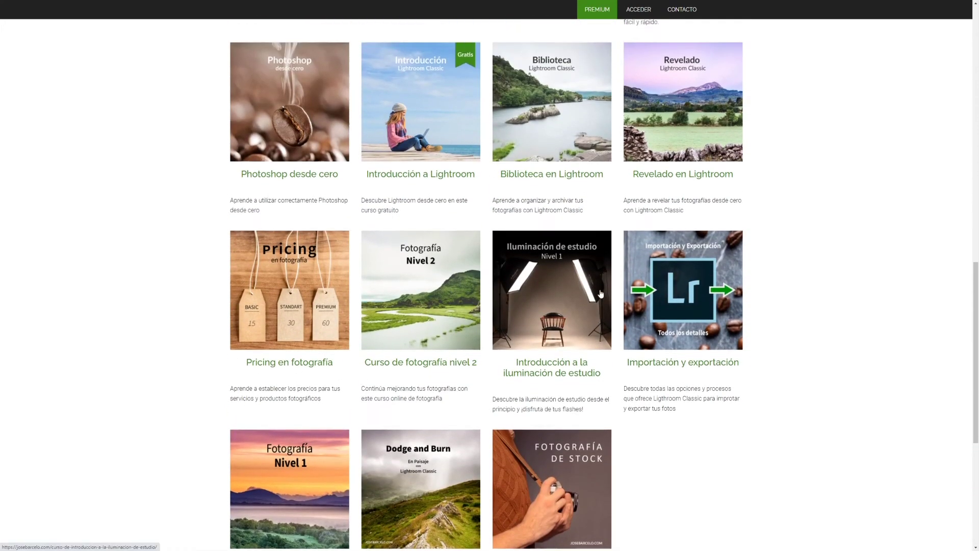
scroll(600, 289, up, 3)
scroll(596, 289, up, 1)
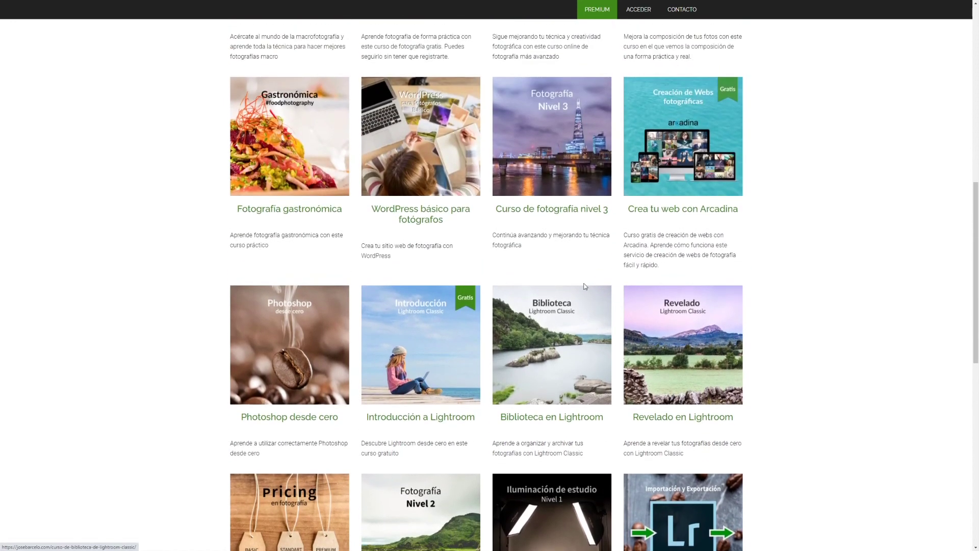
scroll(587, 289, up, 1)
scroll(585, 286, up, 2)
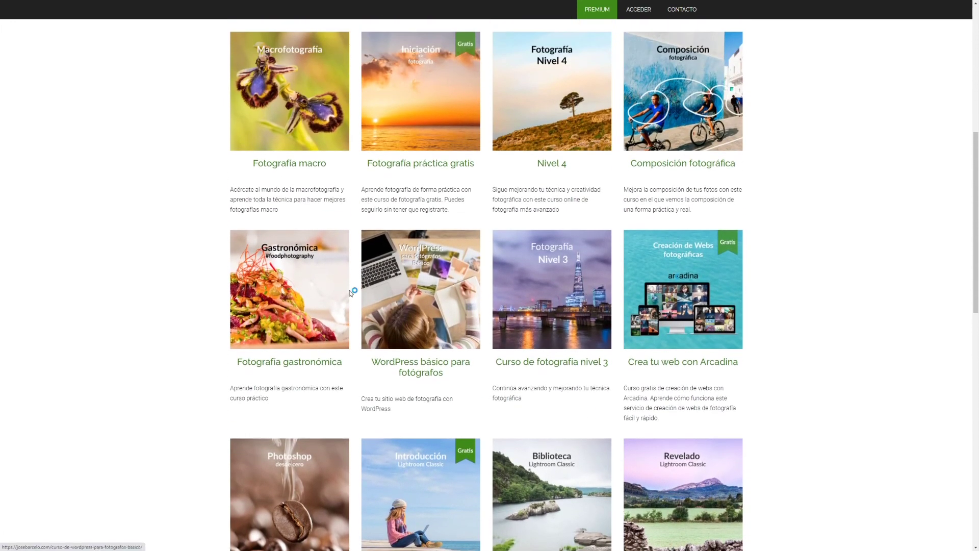
scroll(349, 289, up, 2)
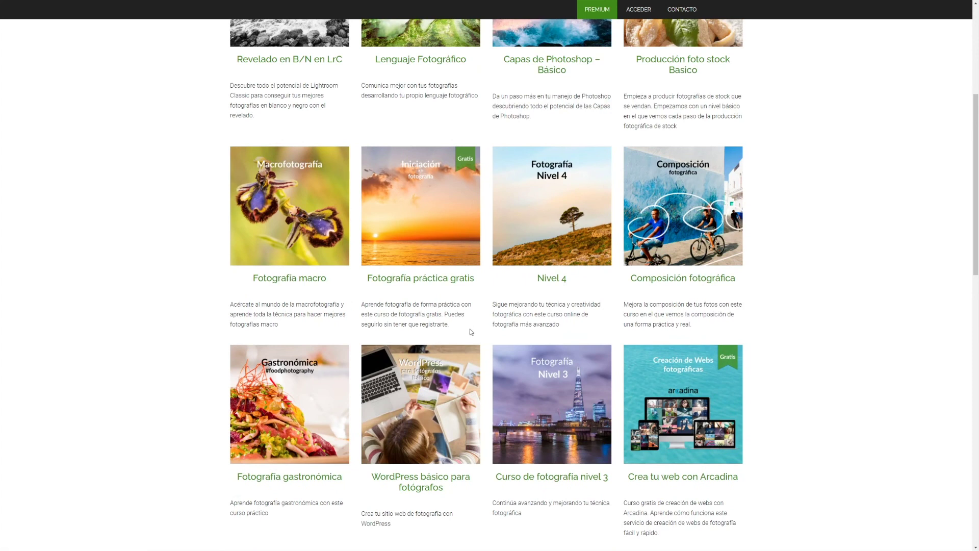
scroll(471, 332, up, 2)
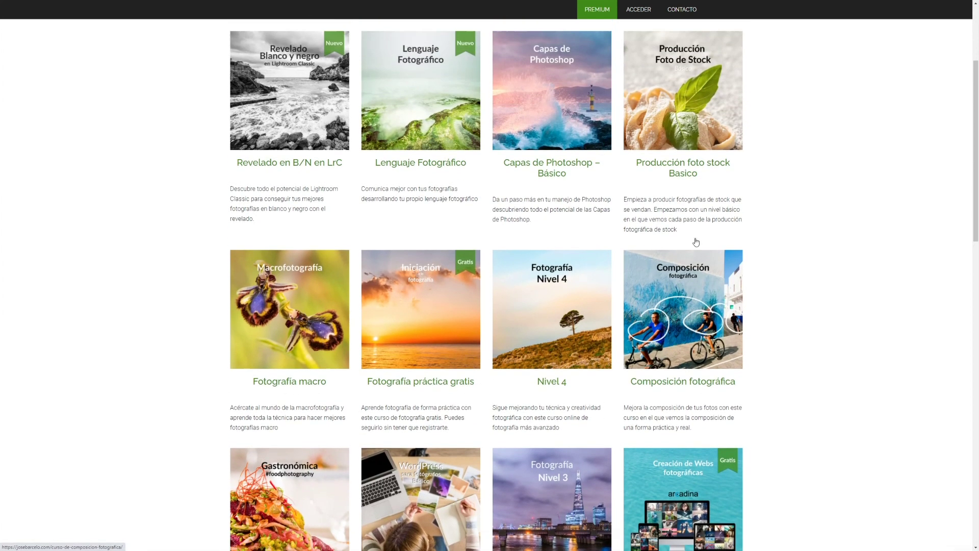
scroll(696, 242, up, 2)
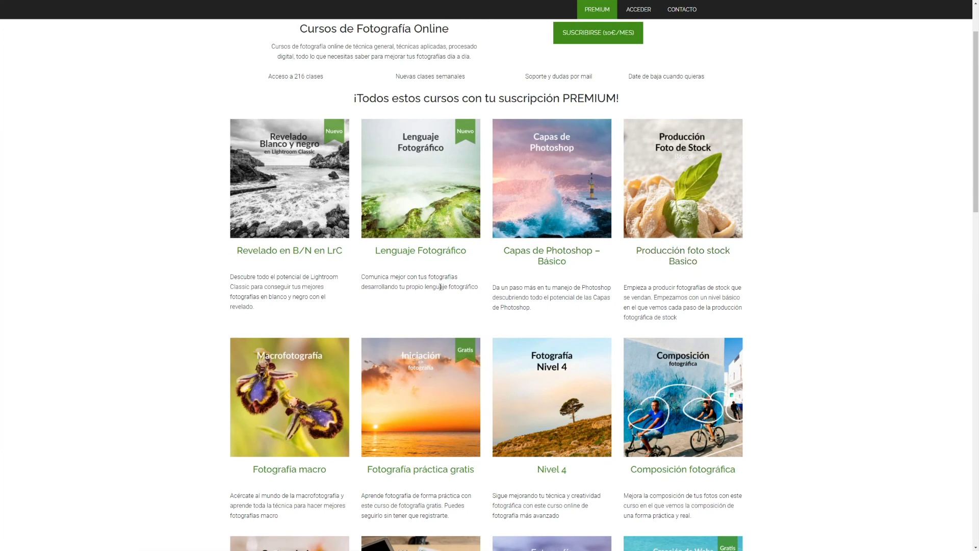
scroll(440, 287, up, 2)
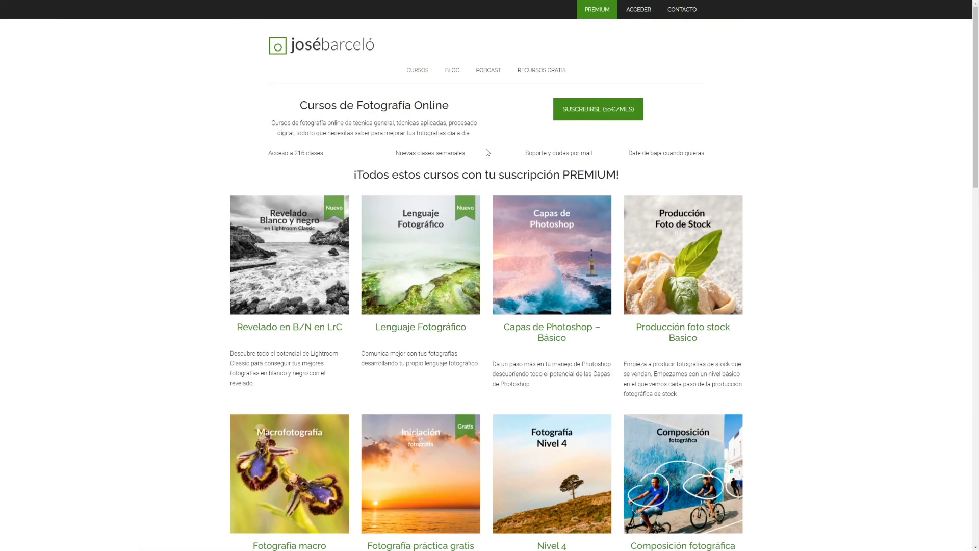